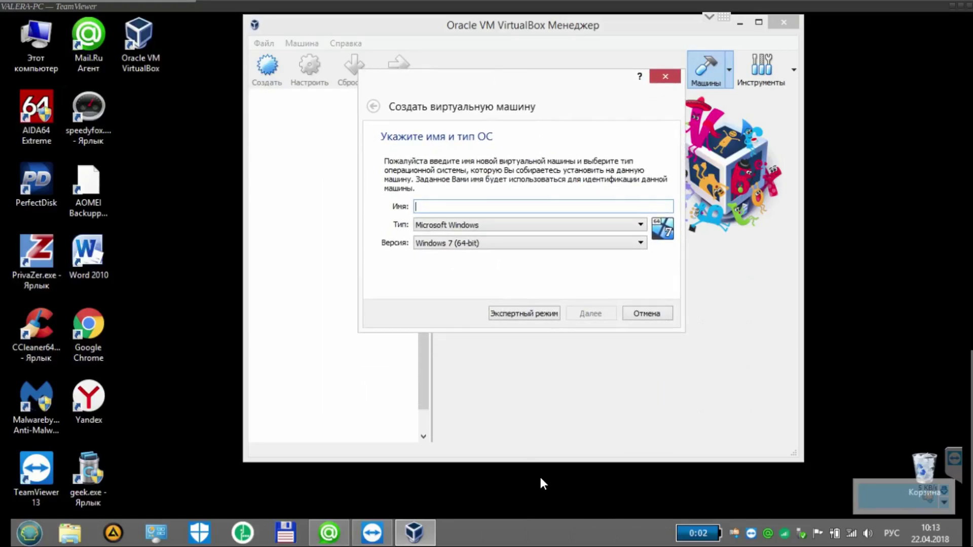
- Switch the new-machine wizard to expert mode and move its window up and left
click(513, 314)
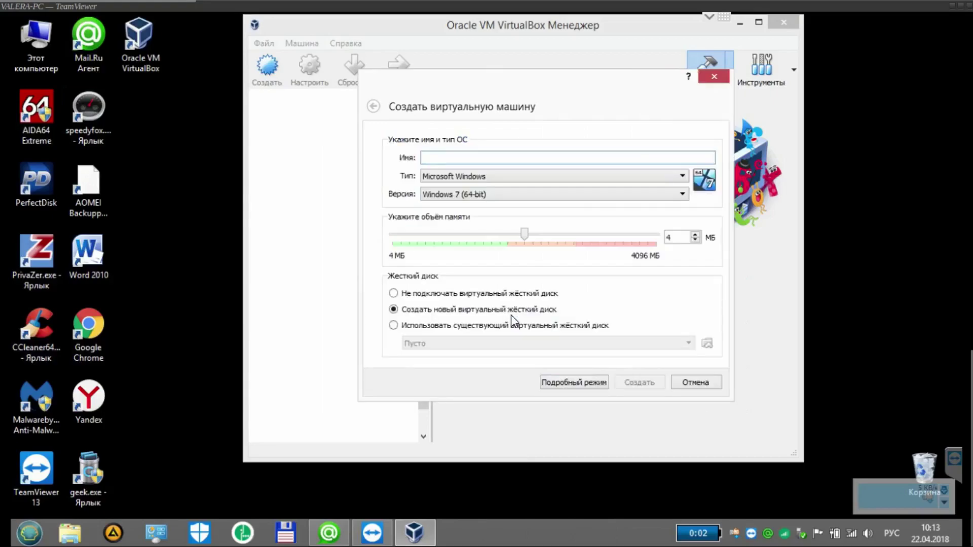
drag(525, 85, 511, 70)
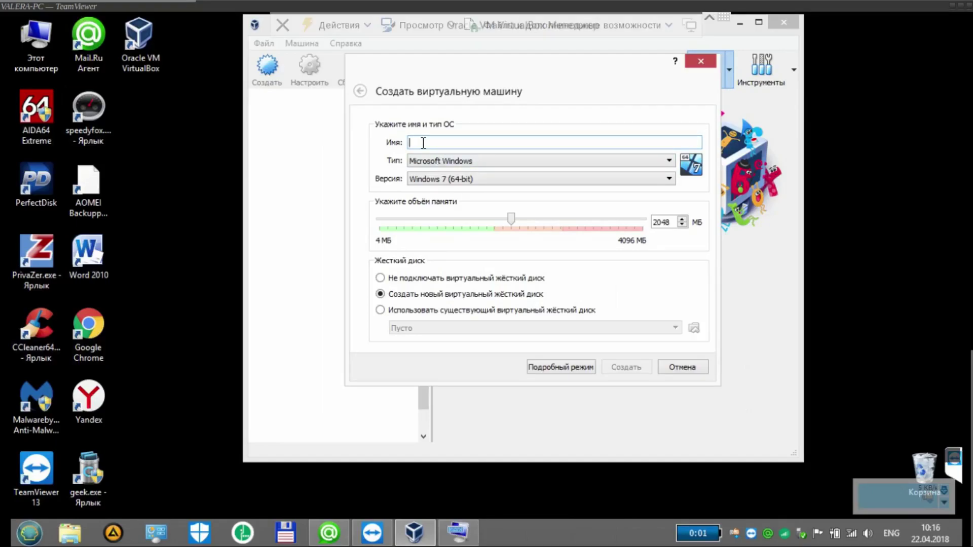
- Create a Windows 8.1 (64-bit) machine named win8.1 with 1280 MB of memory
text(w)
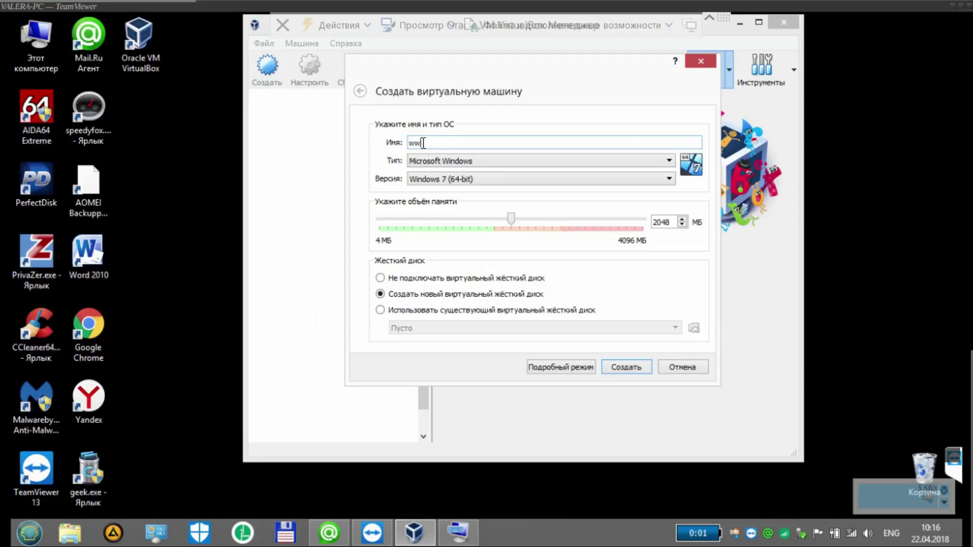
text(in8.1)
click(490, 225)
click(487, 224)
click(483, 223)
click(460, 223)
click(440, 225)
click(437, 225)
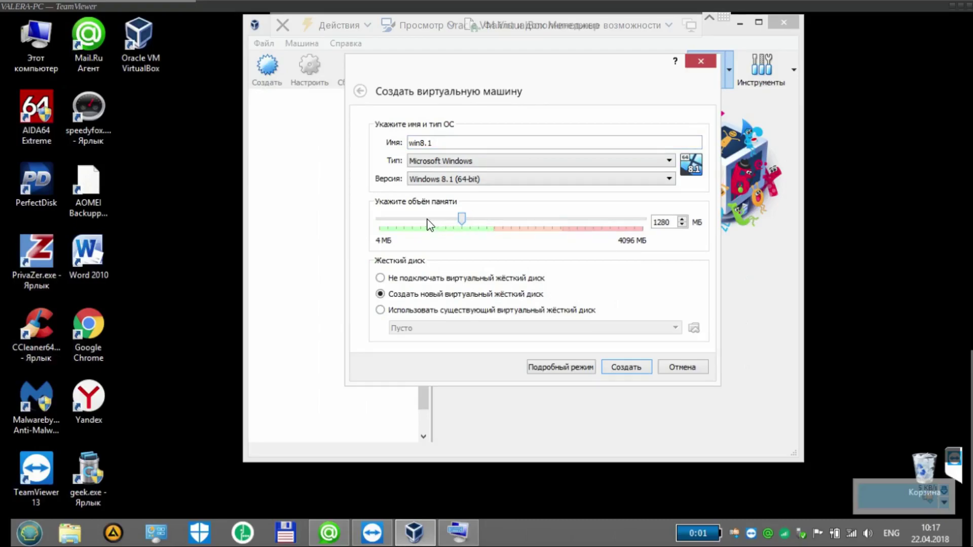
click(430, 225)
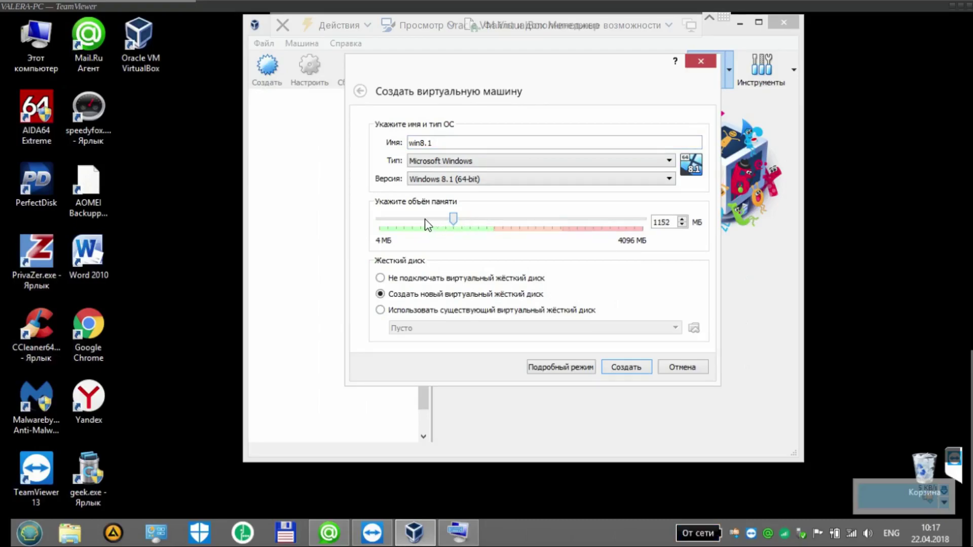
click(465, 223)
click(625, 368)
drag(406, 146, 376, 147)
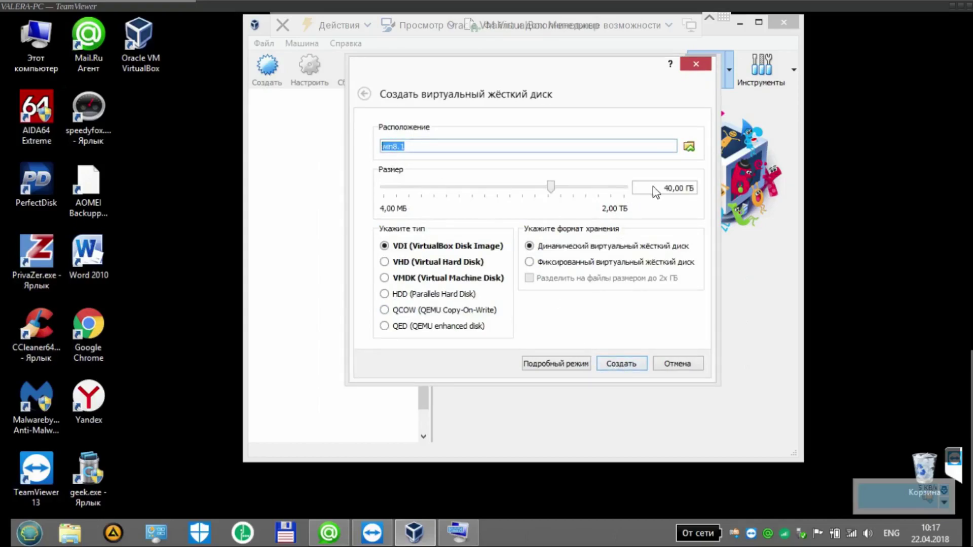
- Lower the virtual hard disk size from 40,00 GB to 20,00 GB
click(536, 187)
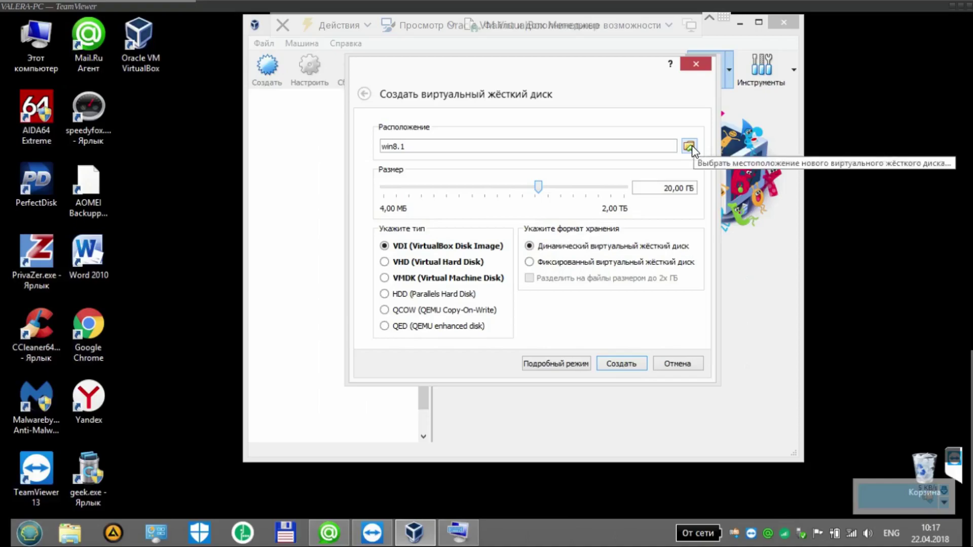
double_click(36, 40)
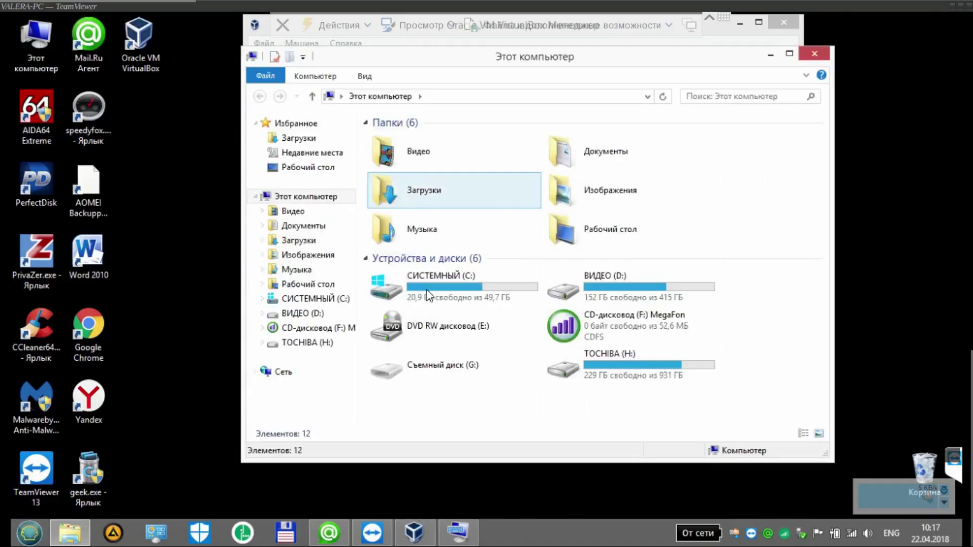
double_click(424, 287)
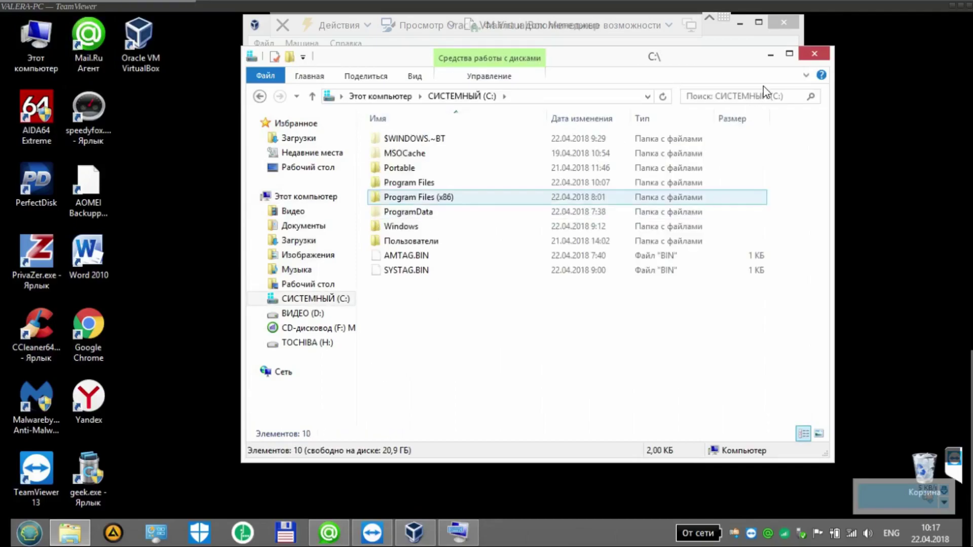
click(814, 53)
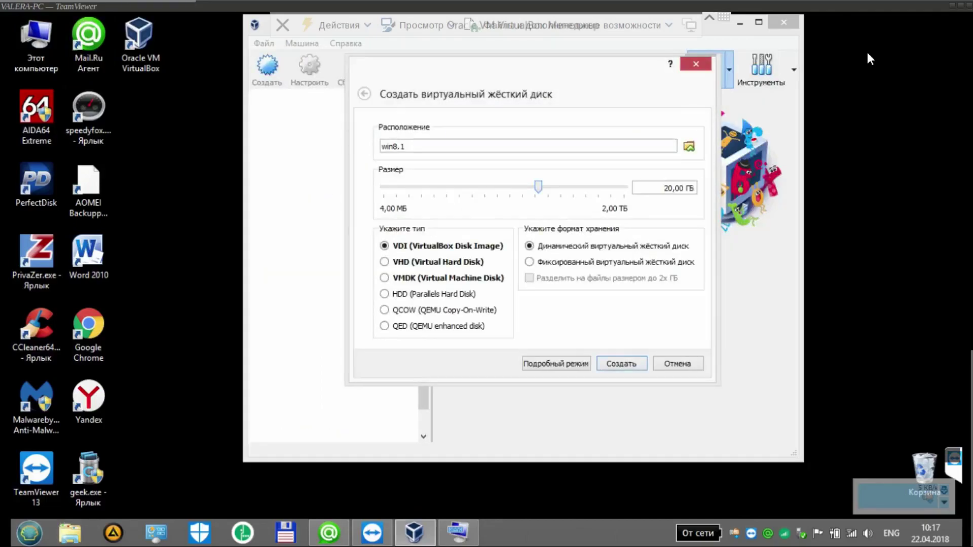
- Save the disk file as D:\VBox\win8.1.vdi and create the machine
click(689, 147)
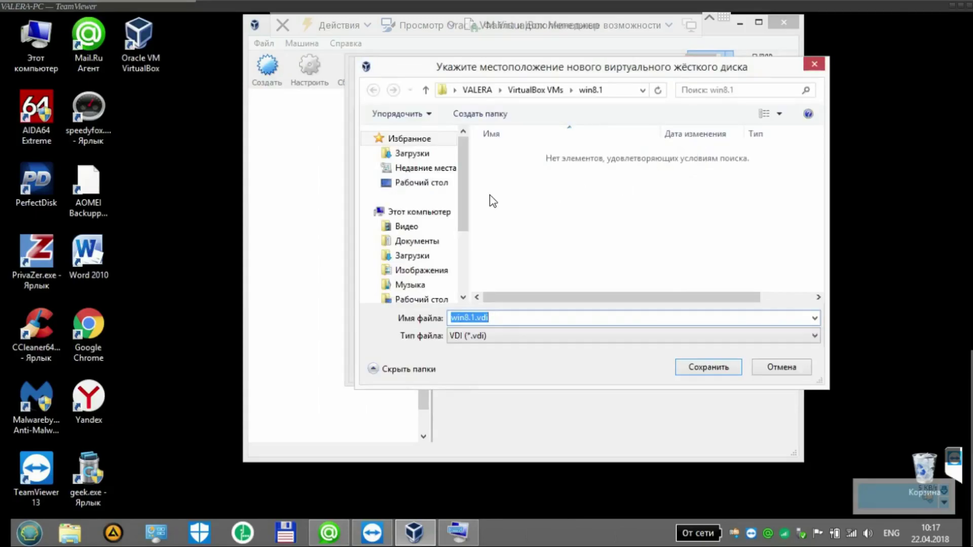
drag(460, 206, 469, 260)
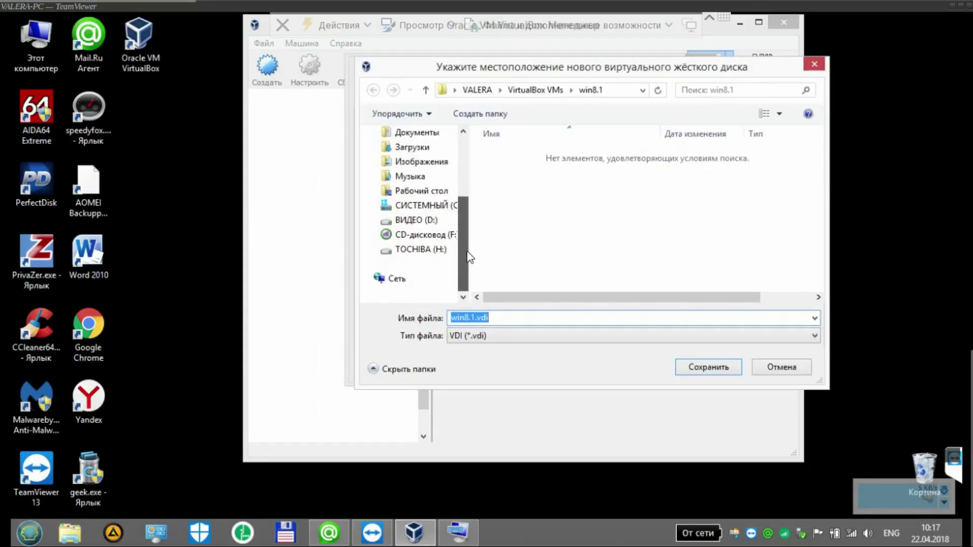
click(413, 221)
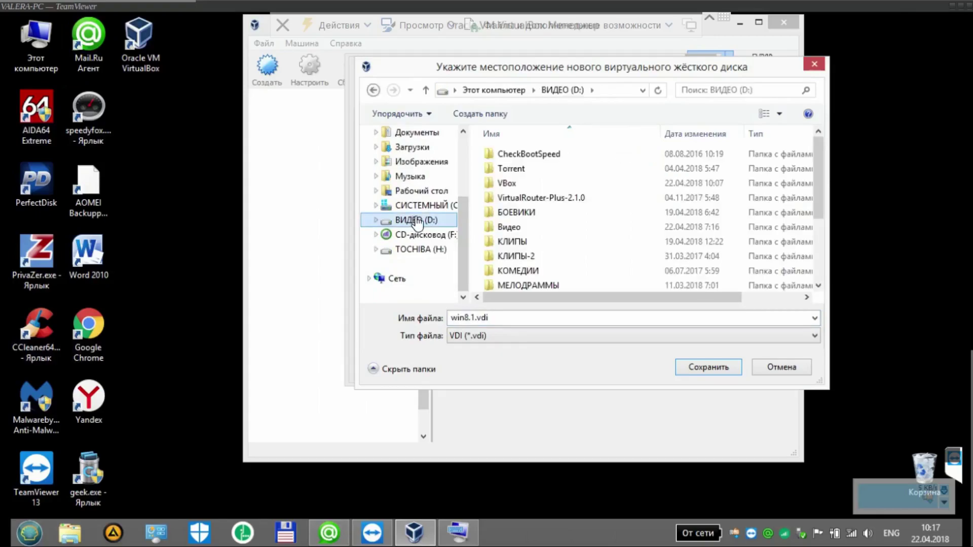
click(507, 184)
double_click(507, 184)
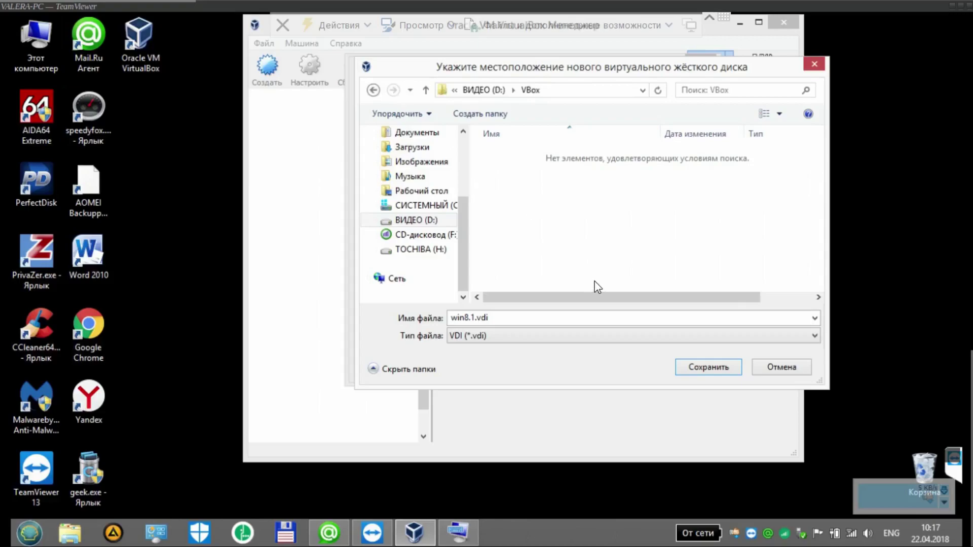
click(690, 368)
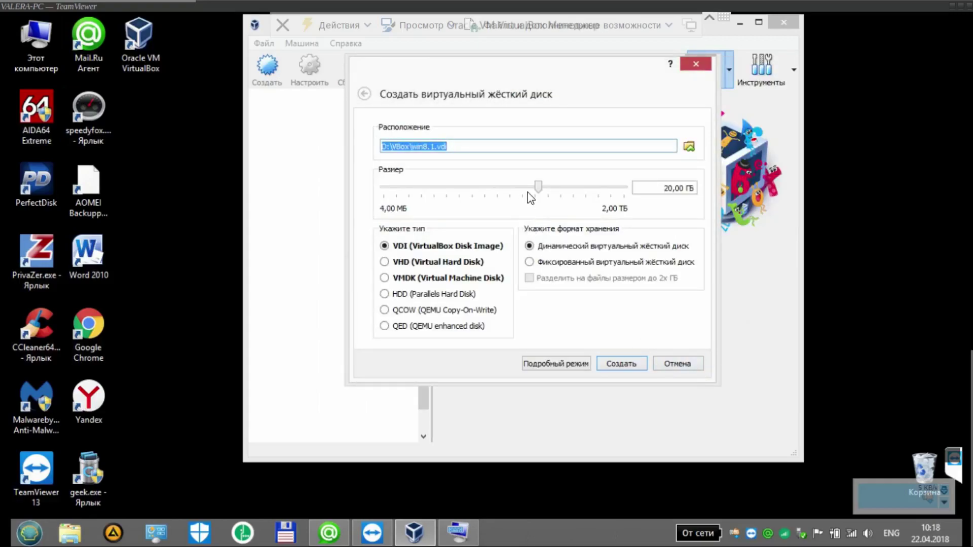
click(621, 363)
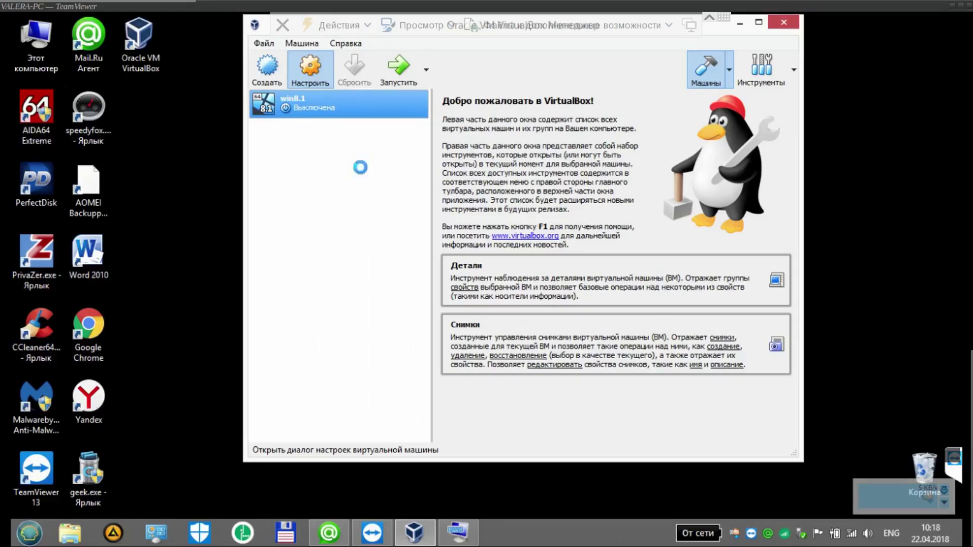
- In win8.1's settings, review System and Display, then select the empty optical drive under Storage
click(710, 19)
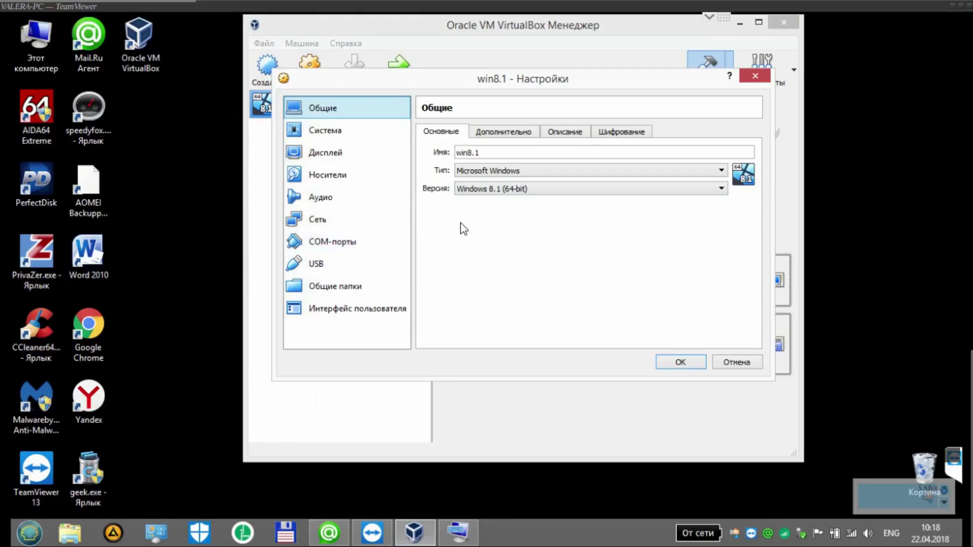
click(330, 133)
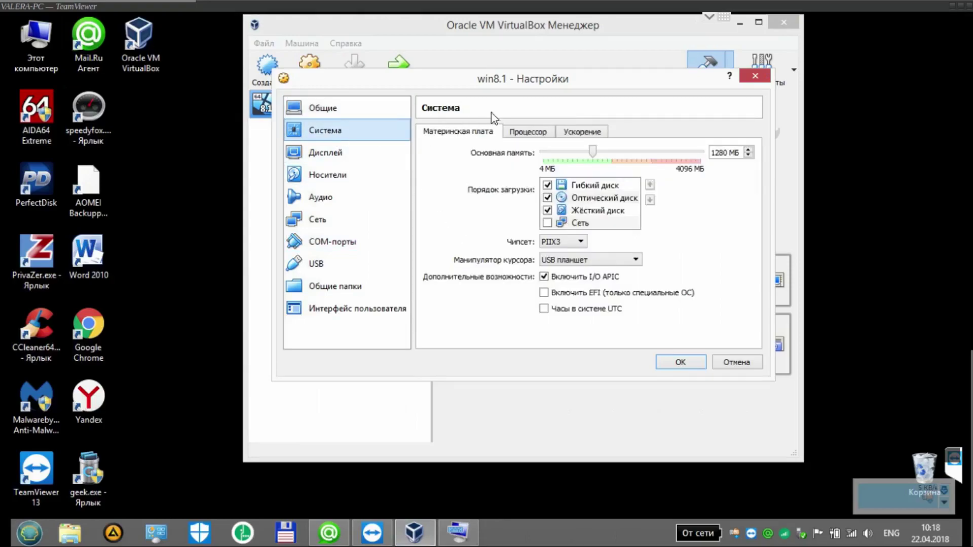
click(326, 155)
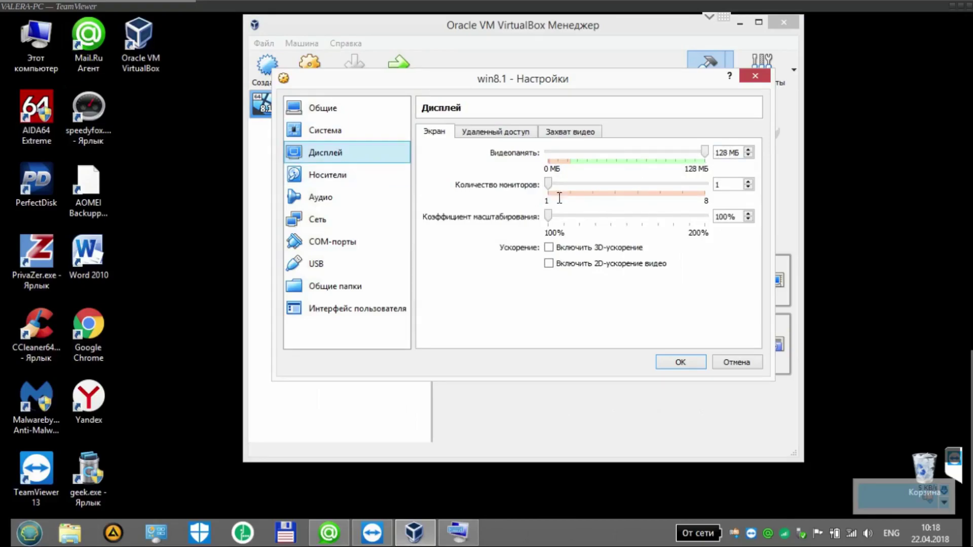
click(332, 181)
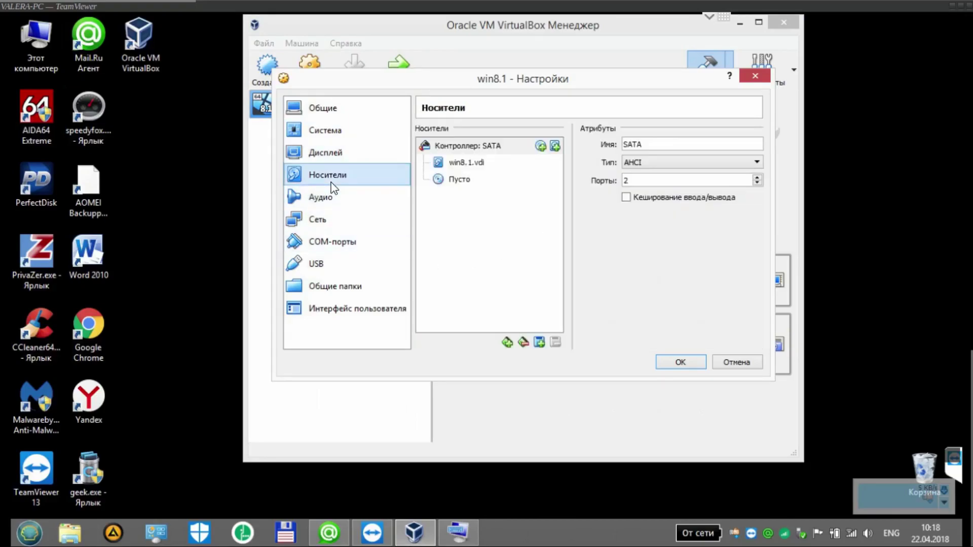
click(451, 182)
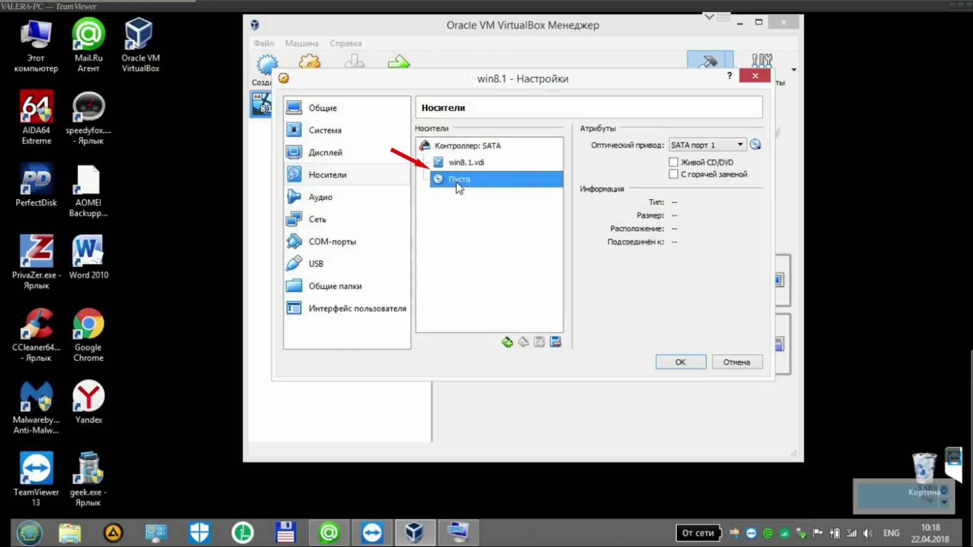
- Browse TOSHIBA (H:)\iso for a disc image, cancel without choosing, and confirm settings with OK
click(755, 145)
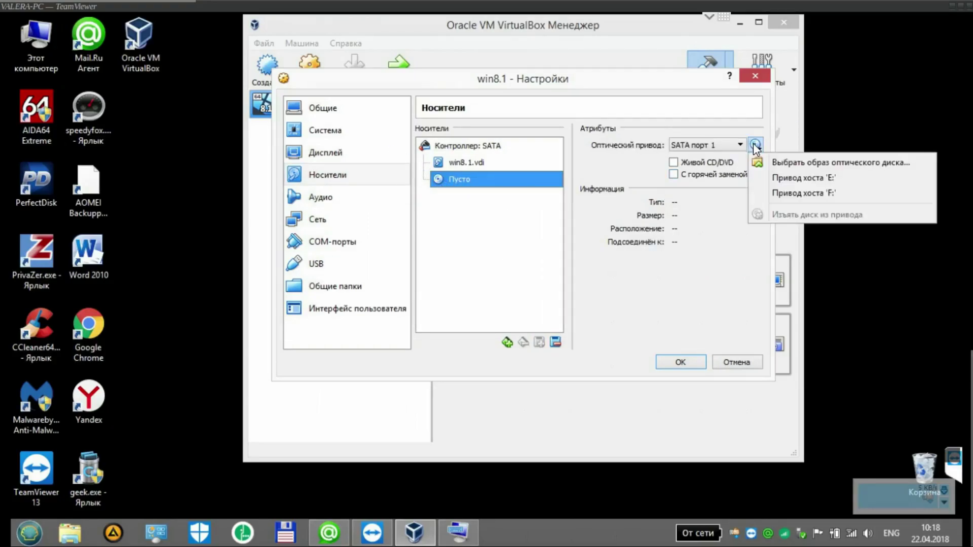
click(819, 162)
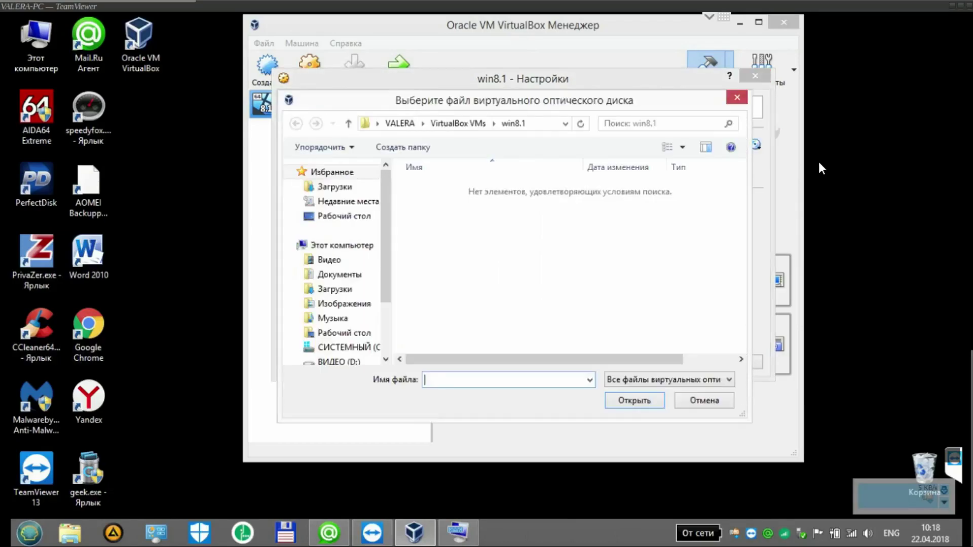
scroll(381, 253, down, 2)
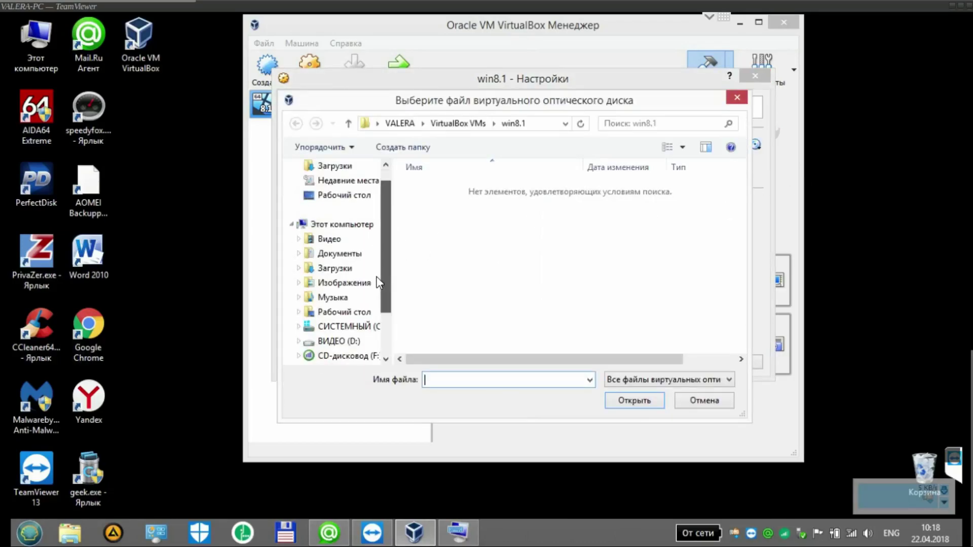
click(356, 327)
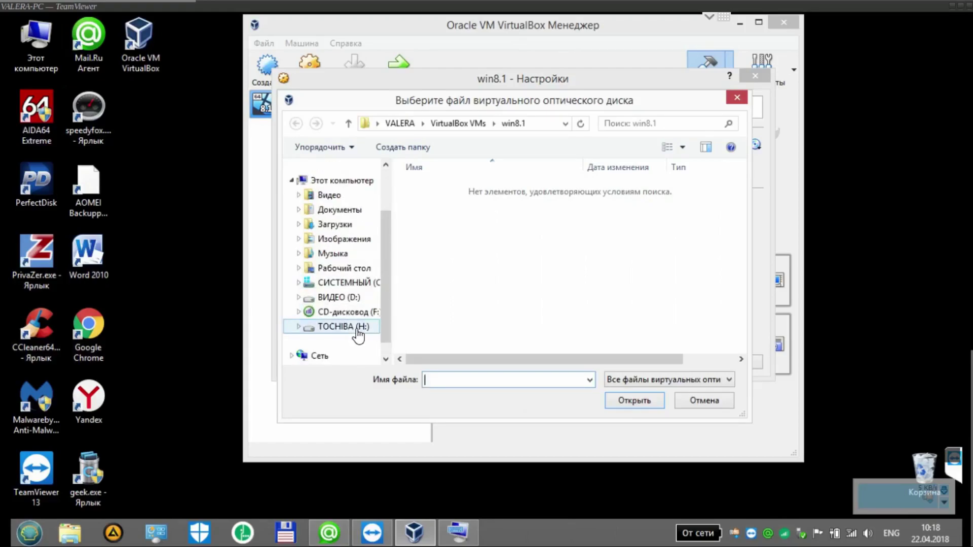
double_click(428, 187)
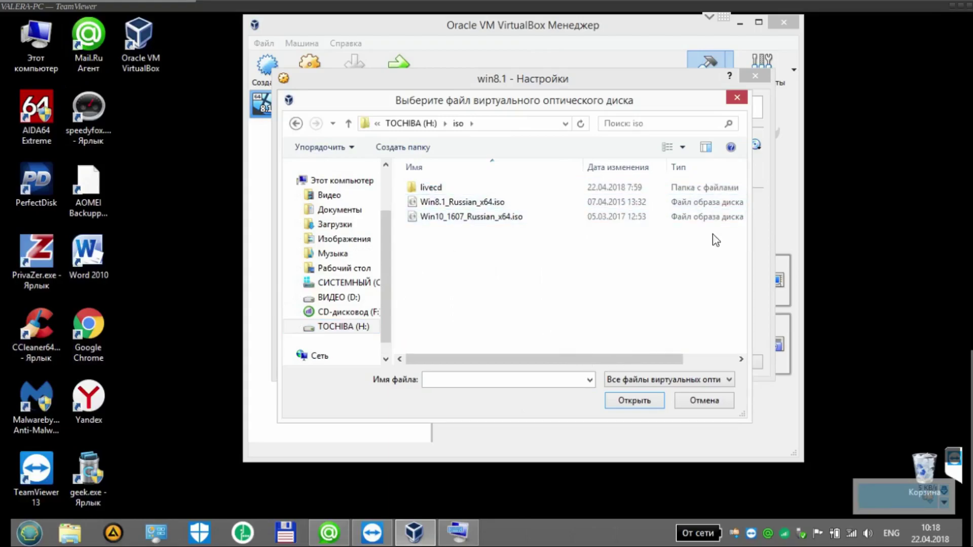
click(736, 98)
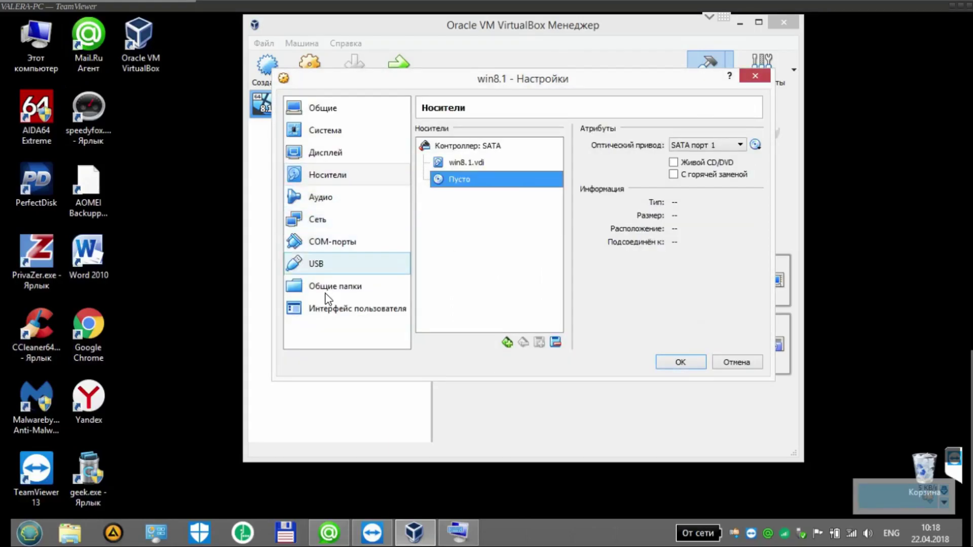
click(677, 362)
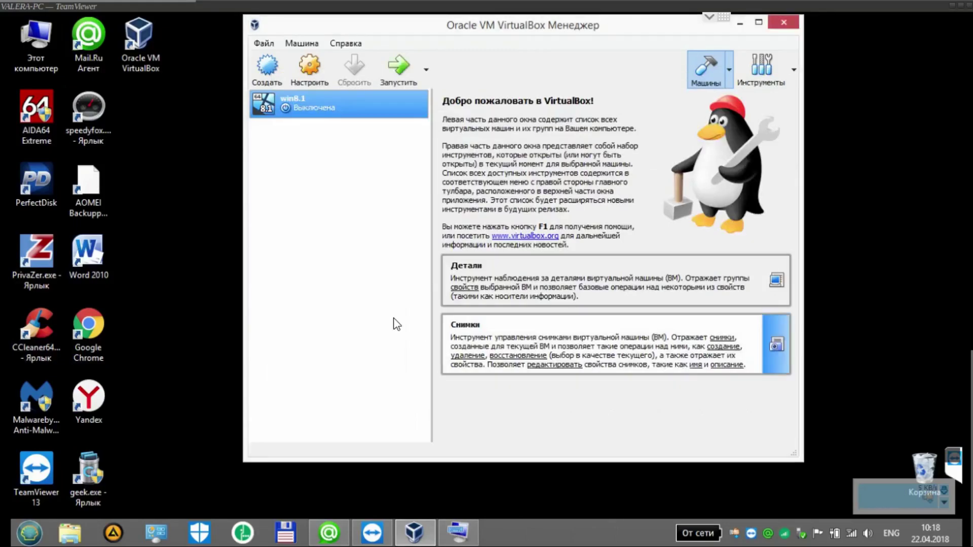
- Start the win8.1 machine and close the VirtualBox Manager window
click(400, 65)
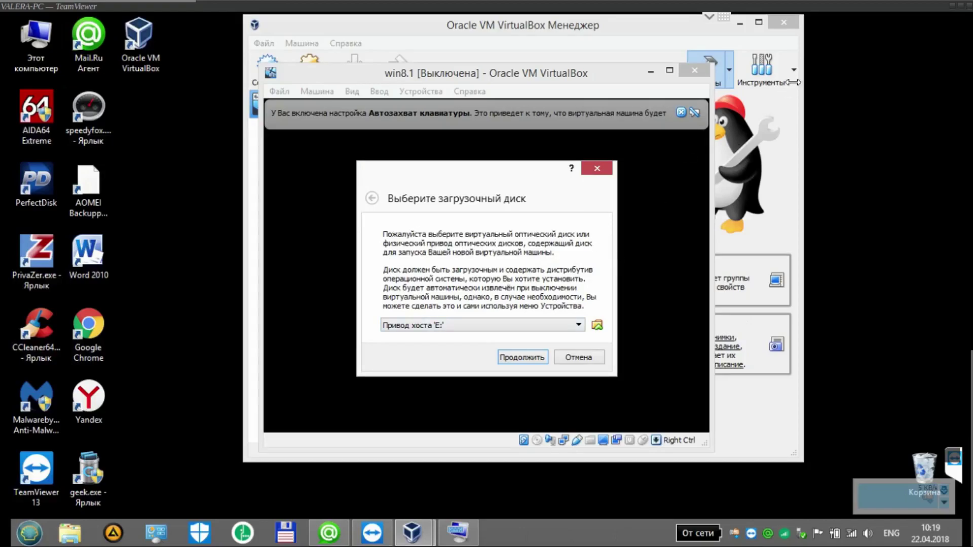
click(784, 24)
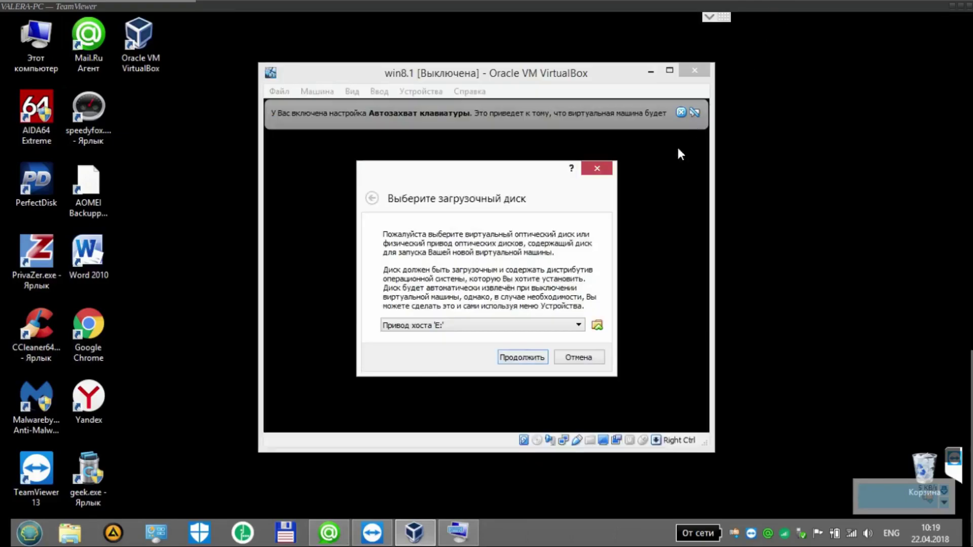
- Pick Win8.1_Russian_x64.iso from TOCHIBA (H:)\iso as the boot disk image
click(694, 111)
click(597, 326)
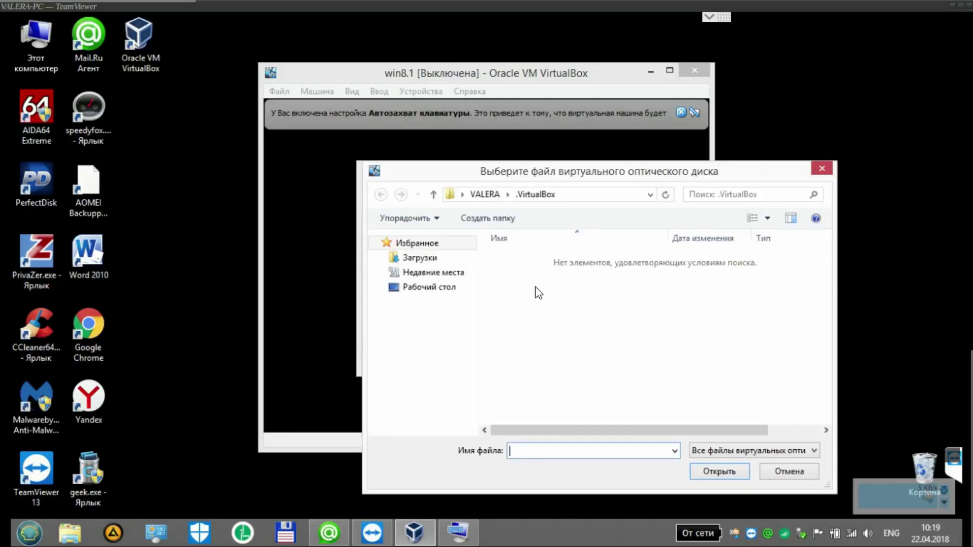
click(446, 317)
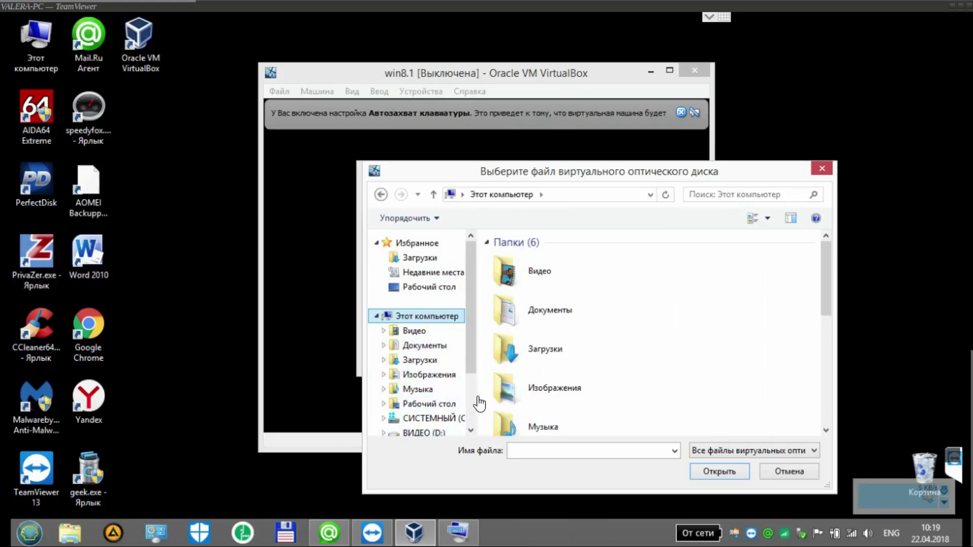
scroll(469, 395, down, 1)
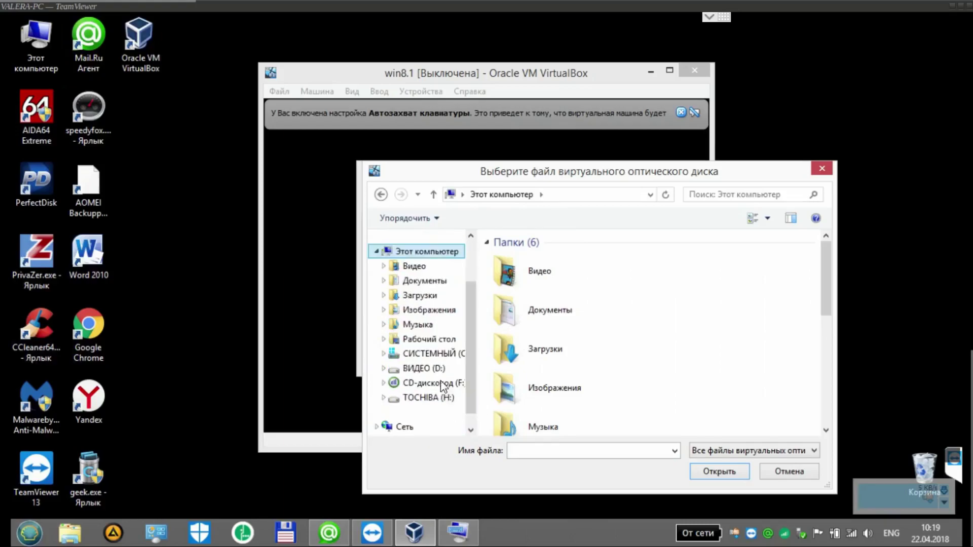
click(435, 398)
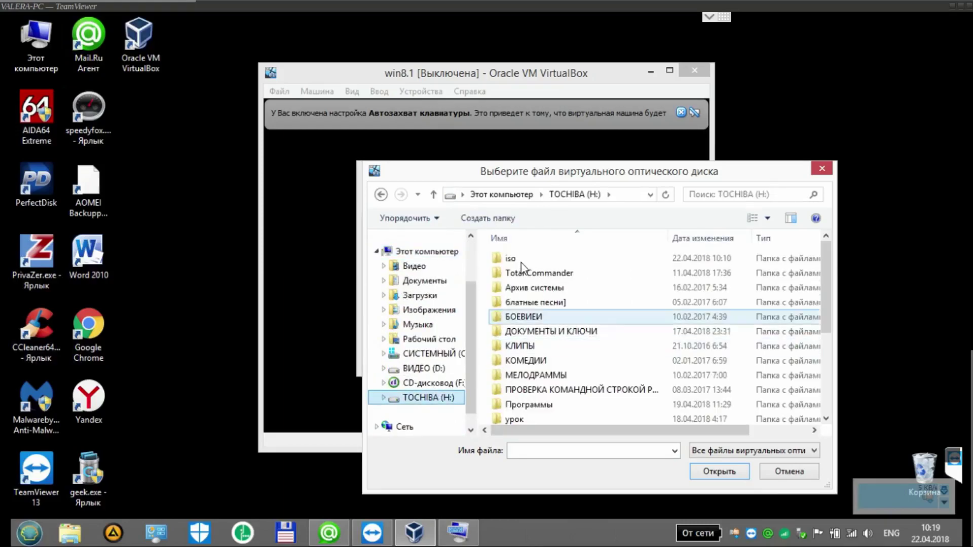
double_click(516, 260)
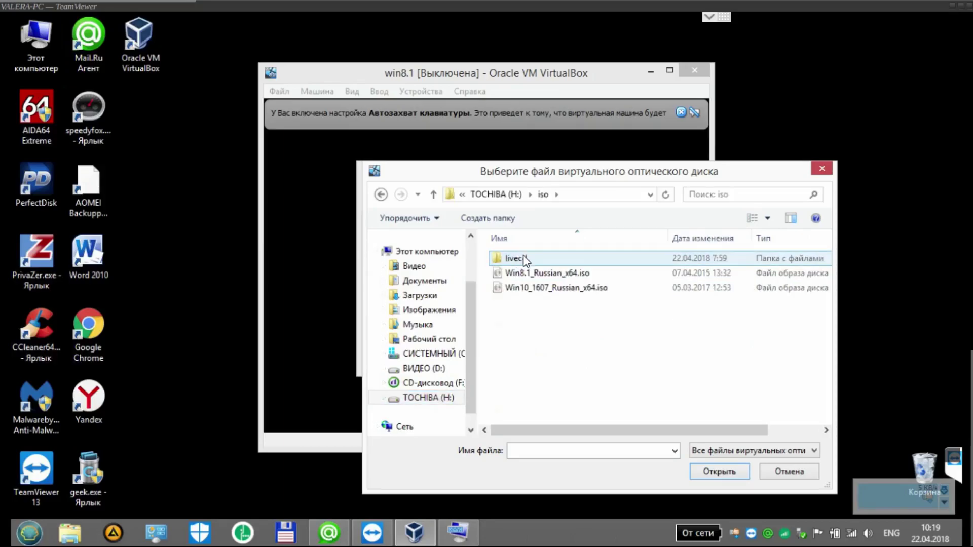
click(562, 276)
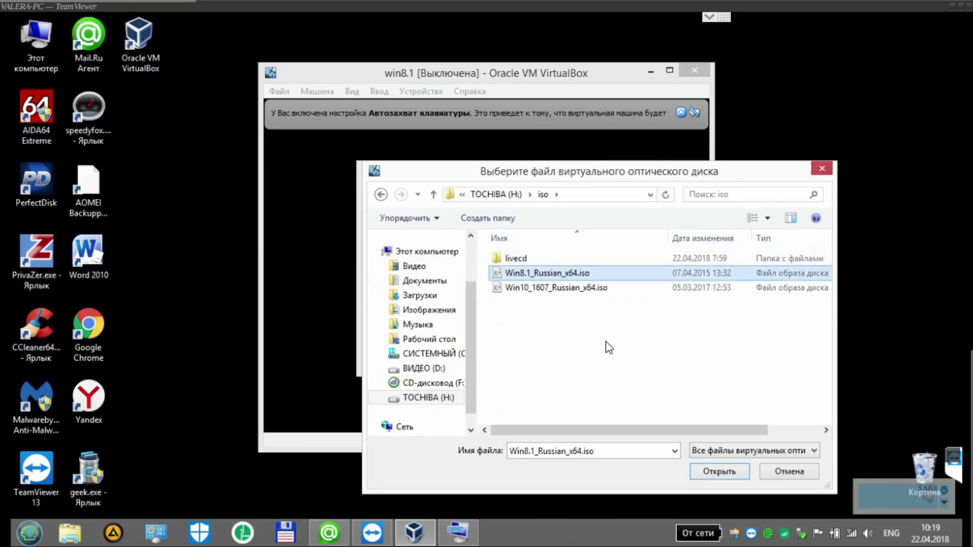
click(718, 472)
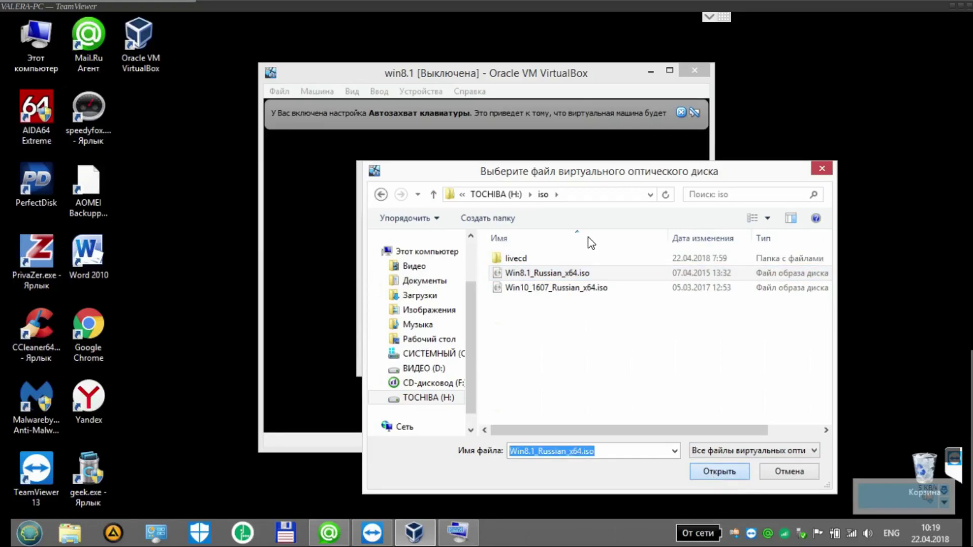
key(Return)
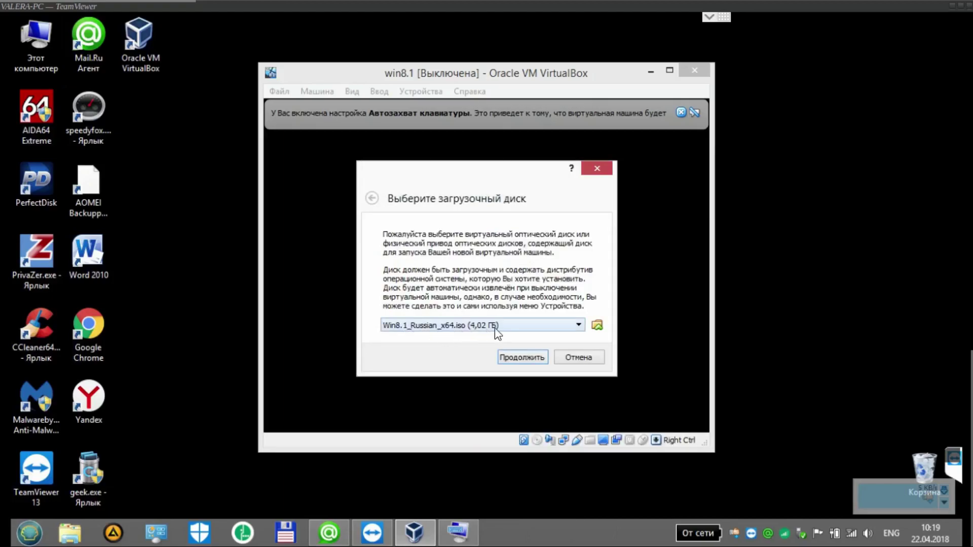
- Boot from the chosen image and dismiss the keyboard and mouse capture notices
click(521, 358)
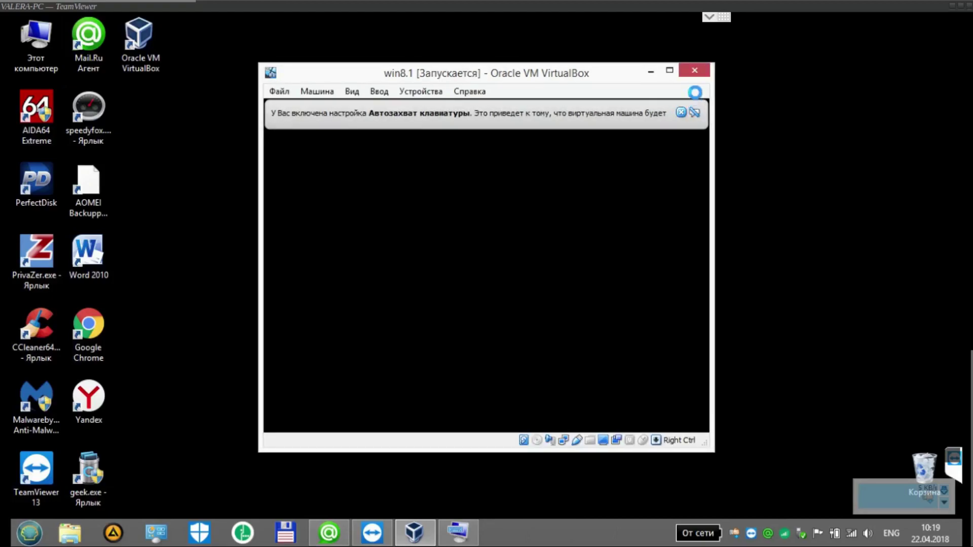
click(695, 112)
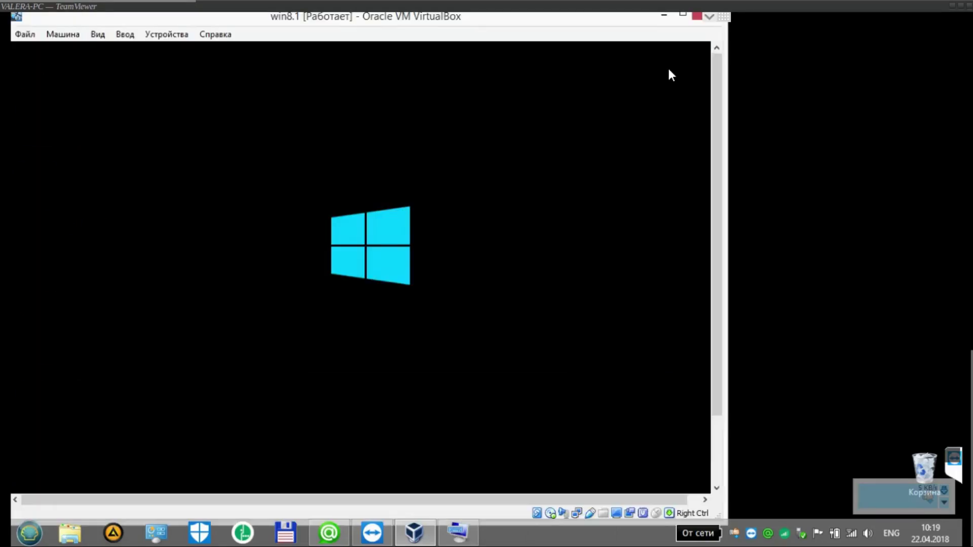
click(669, 70)
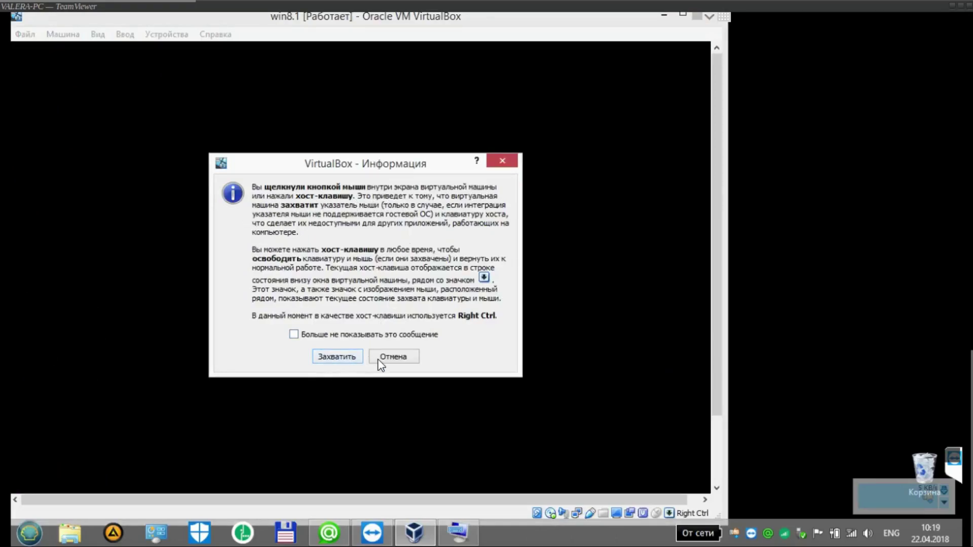
click(393, 356)
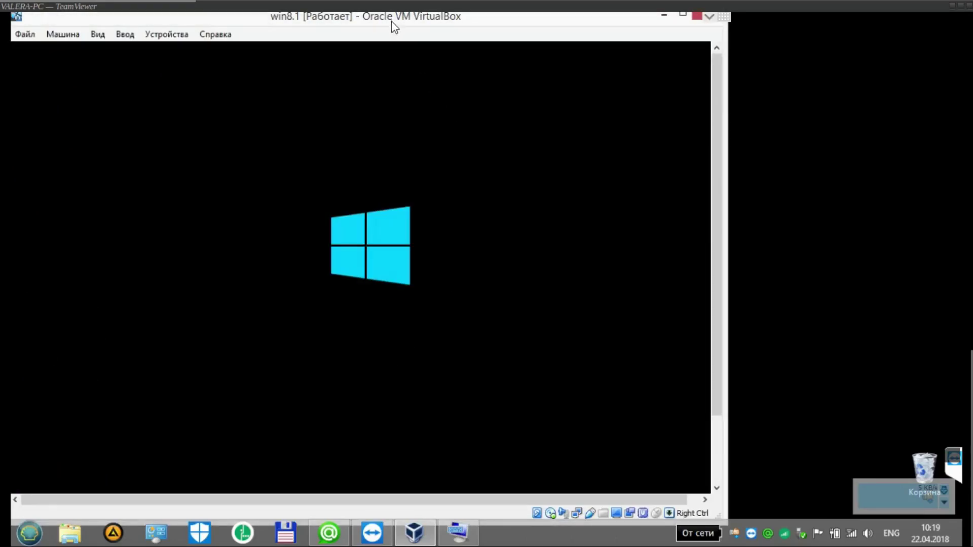
- Reposition the virtual machine window down and right to reveal Setup's language screen
click(709, 17)
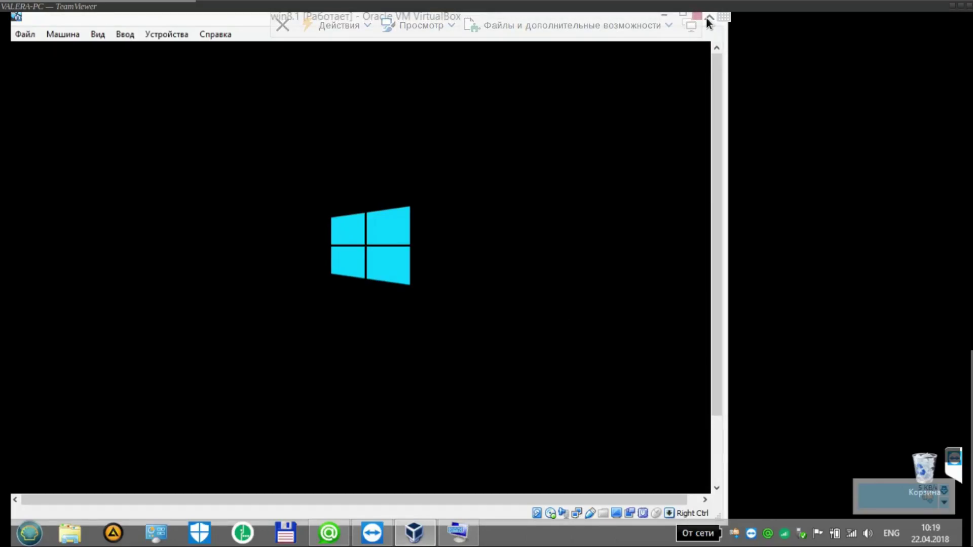
click(707, 17)
drag(439, 20, 557, 26)
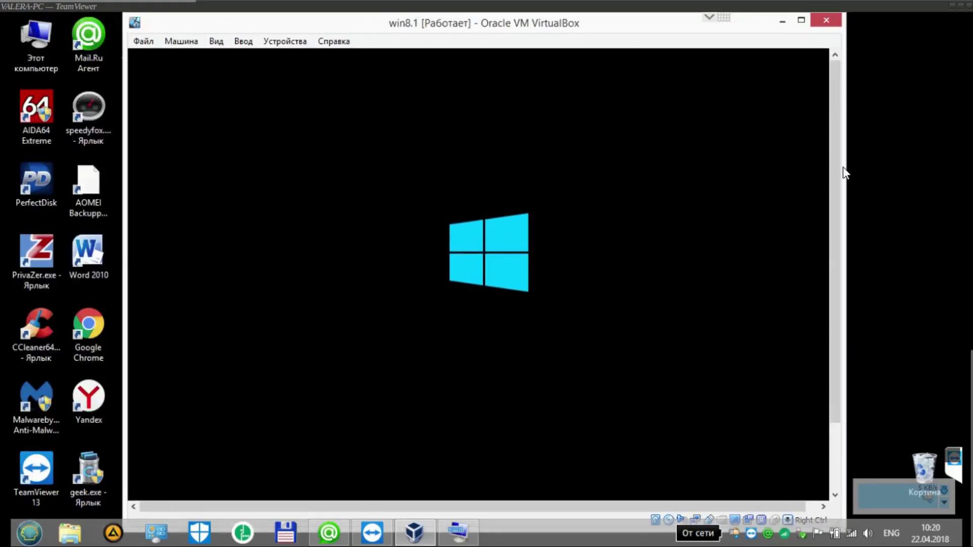
drag(837, 202, 838, 271)
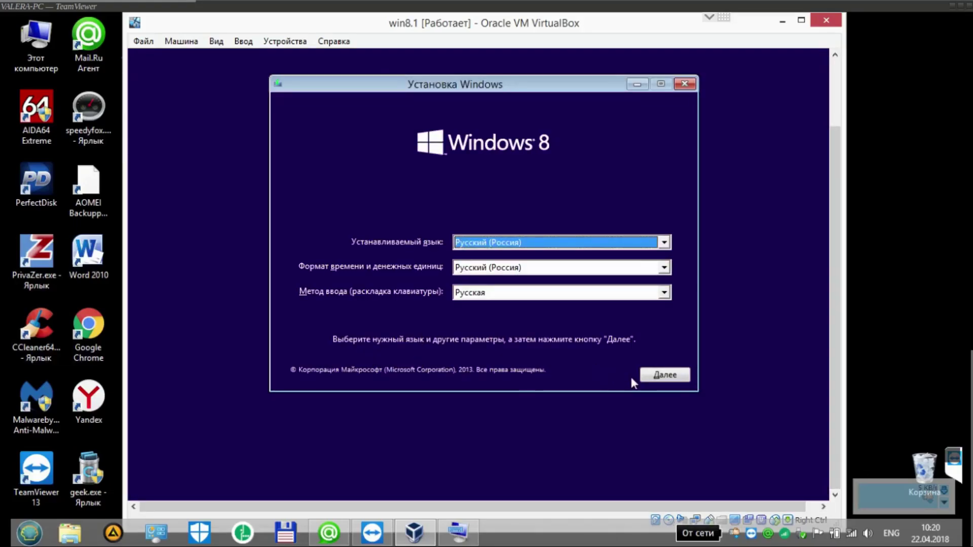
- Accept the Russian language settings and start the Windows 8.1 installation
click(672, 376)
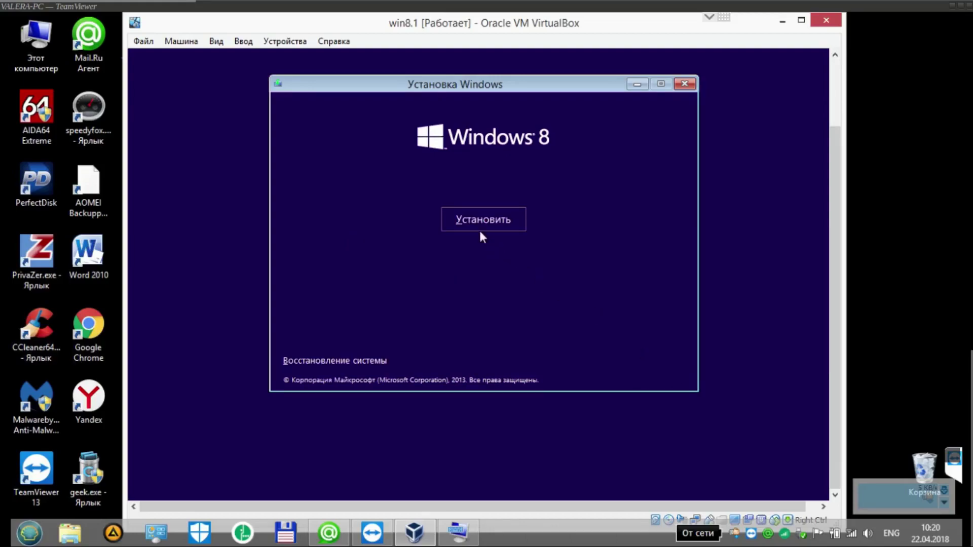
click(474, 217)
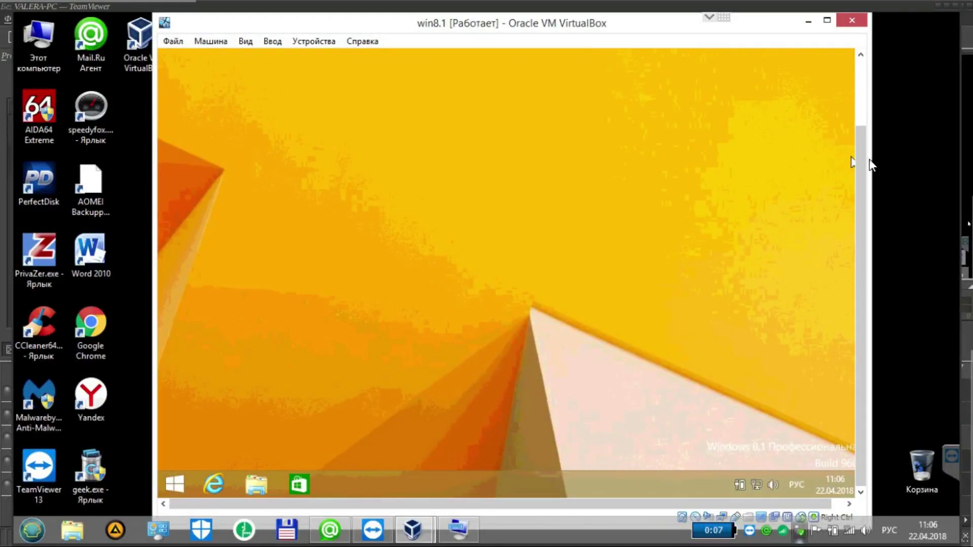
drag(859, 147, 859, 76)
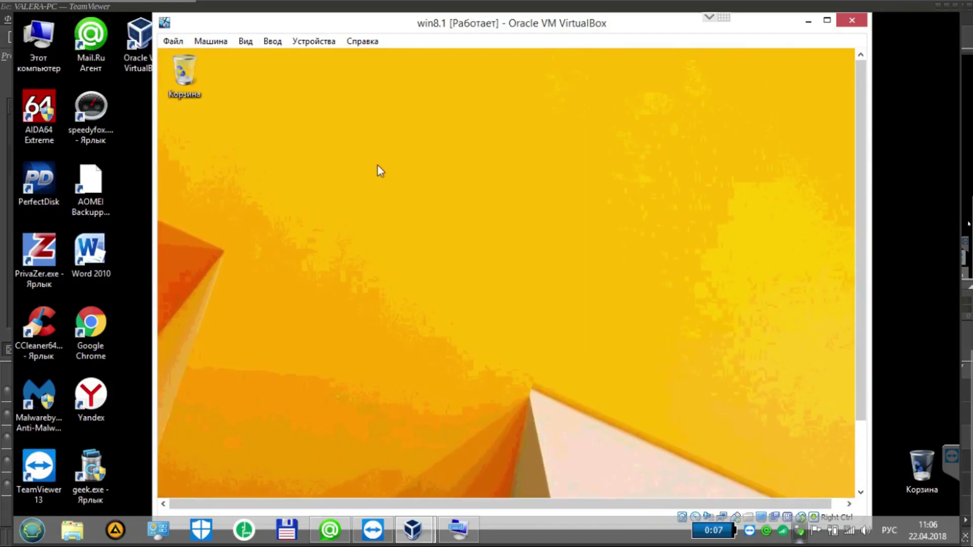
right_click(228, 168)
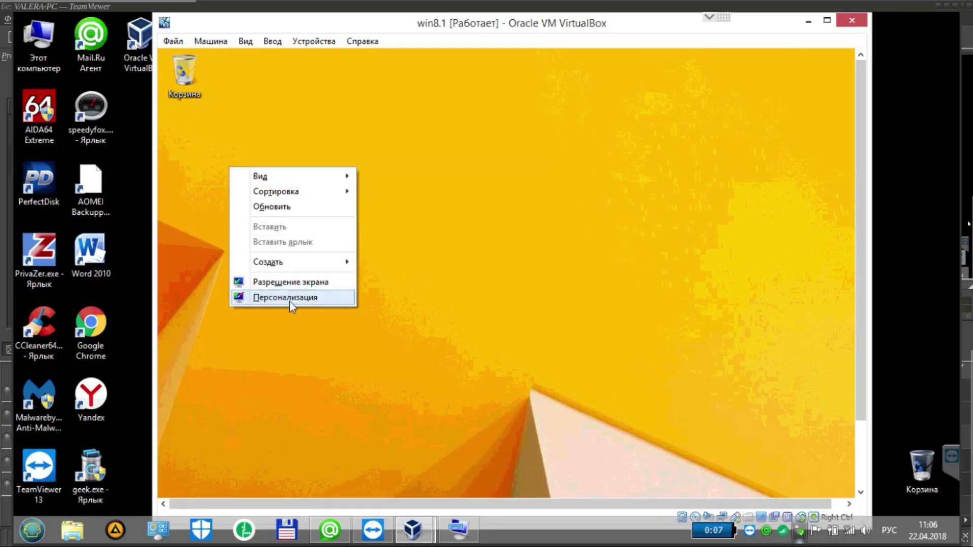
click(292, 297)
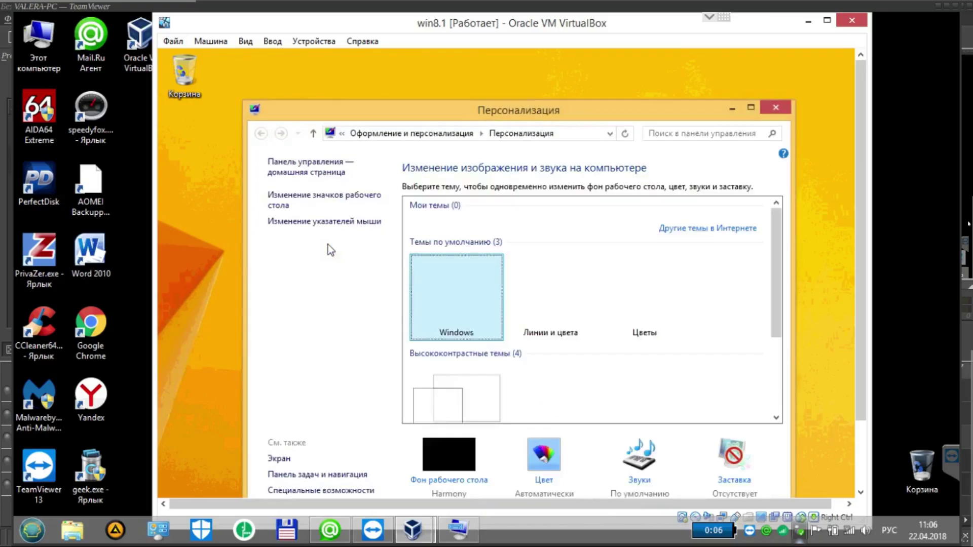
click(259, 188)
click(374, 421)
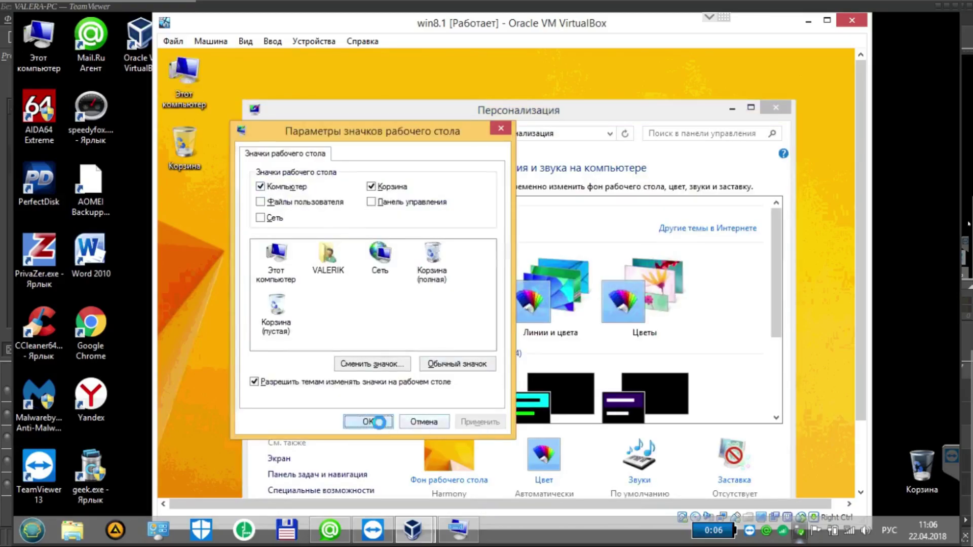
click(775, 107)
- Set visual effects to best performance while keeping screen font smoothing on
right_click(189, 72)
click(287, 117)
right_click(196, 81)
click(218, 231)
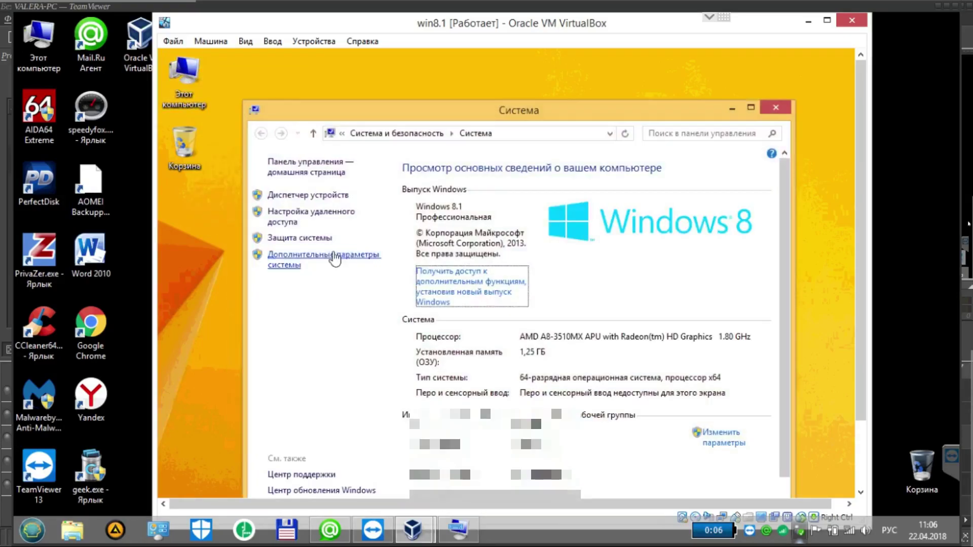
click(304, 263)
click(504, 271)
click(361, 188)
click(323, 350)
click(323, 316)
click(408, 436)
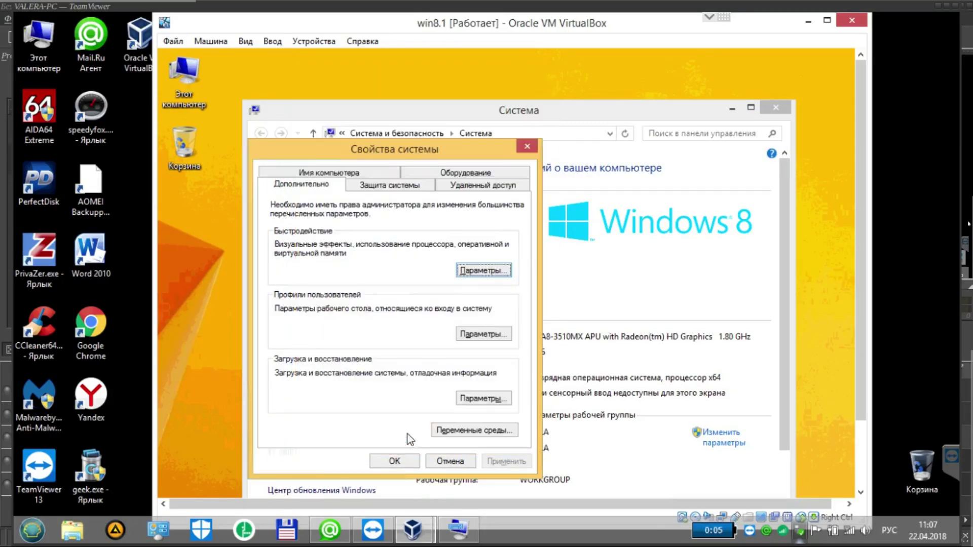
- Lower the User Account Control level by one notch in Control Panel
click(394, 461)
click(304, 163)
click(648, 228)
click(561, 187)
click(478, 316)
drag(348, 282, 348, 337)
click(581, 432)
click(573, 330)
- Close the user accounts, Control Panel and system information windows
click(797, 124)
click(797, 124)
click(797, 107)
scroll(858, 181, down, 3)
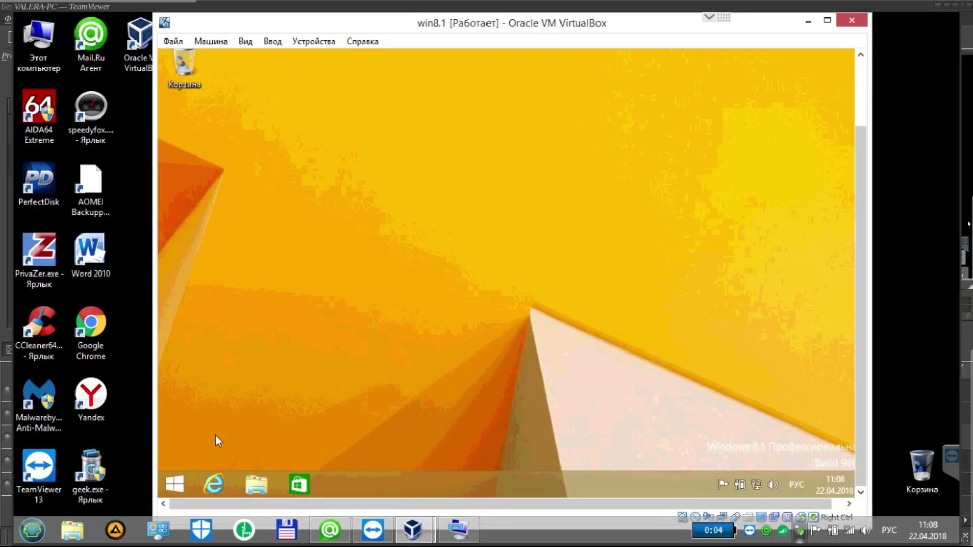
- In netplwiz, drop the sign-in password requirement and confirm the account password for automatic sign-in
right_click(175, 484)
click(208, 434)
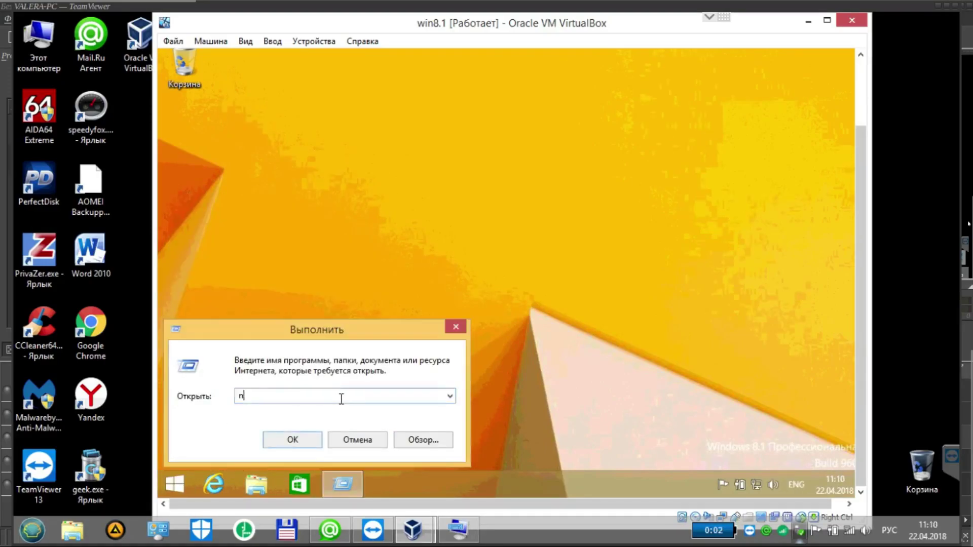
text(etplwiz)
key(Return)
key(space)
click(493, 362)
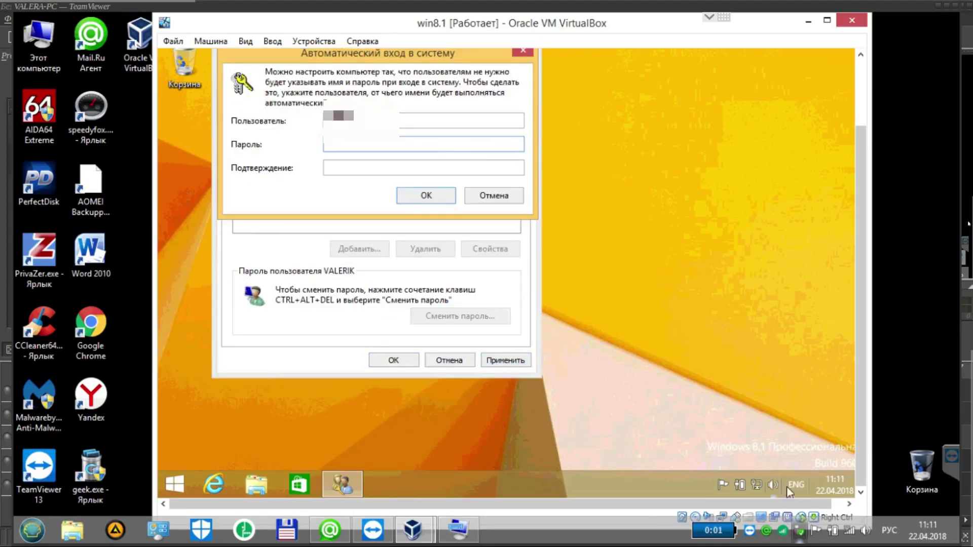
text(123)
click(450, 168)
text(123)
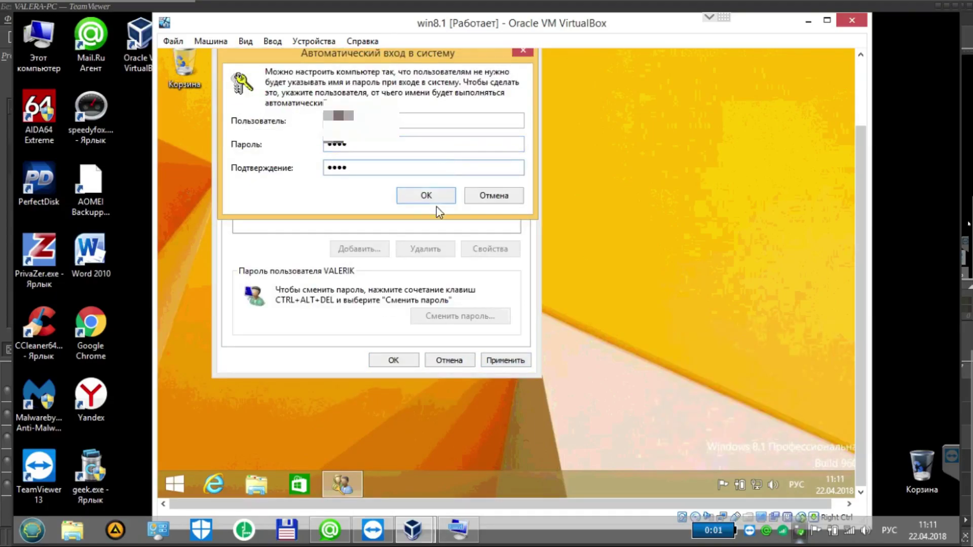
click(432, 195)
click(393, 361)
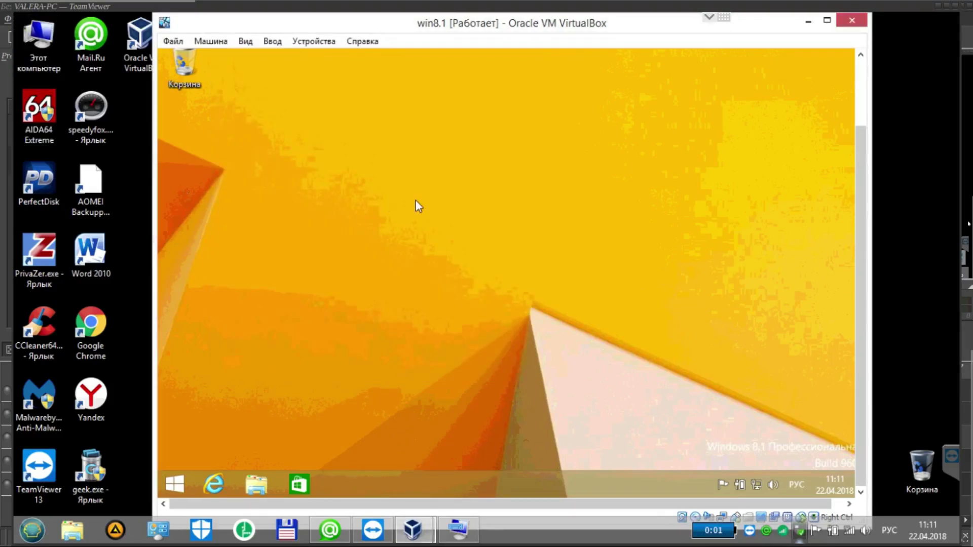
- Insert the Guest Additions CD image and run VBoxWindowsAdditions from drive D:
click(310, 40)
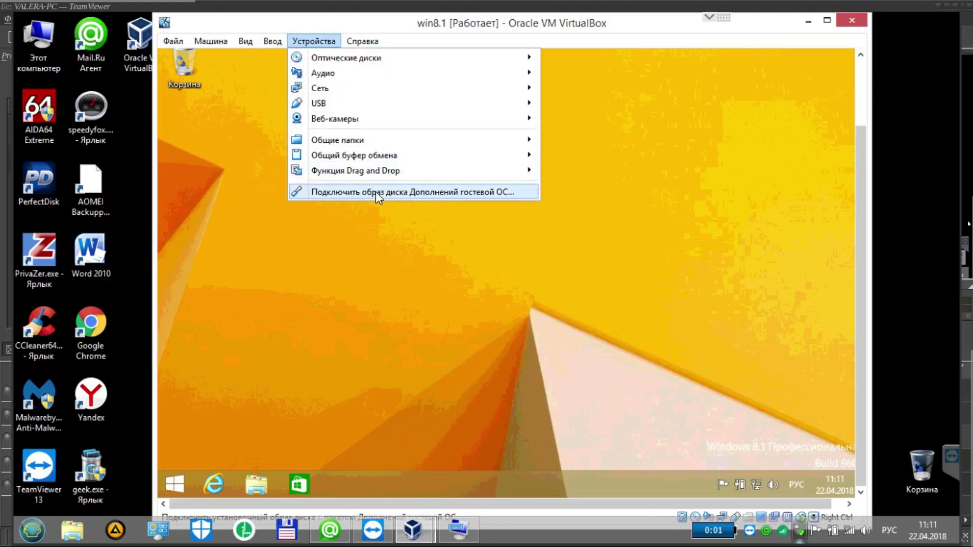
click(415, 191)
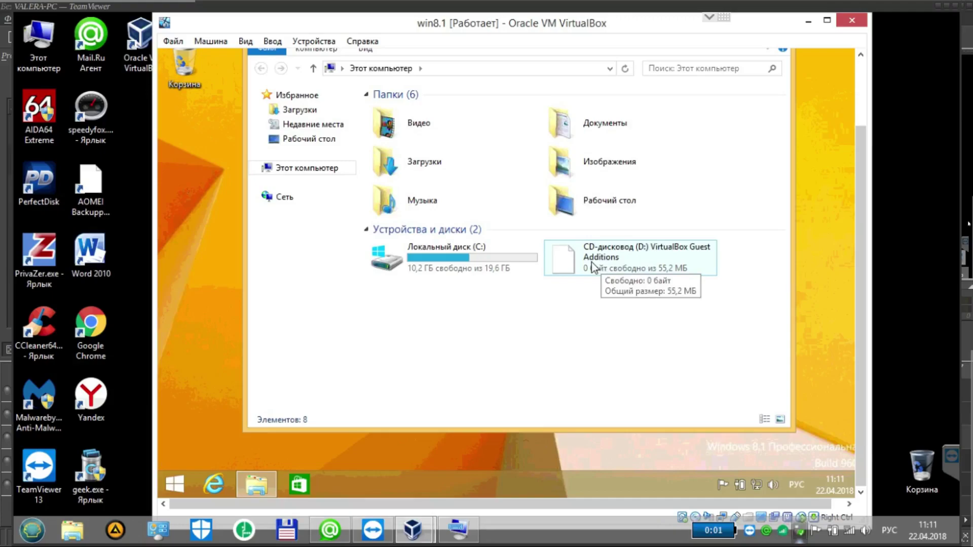
double_click(592, 264)
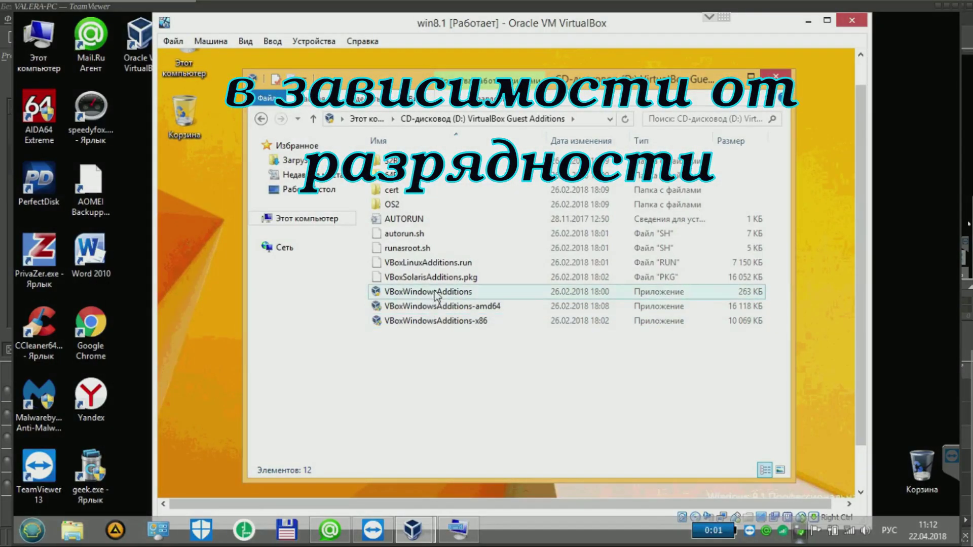
double_click(436, 293)
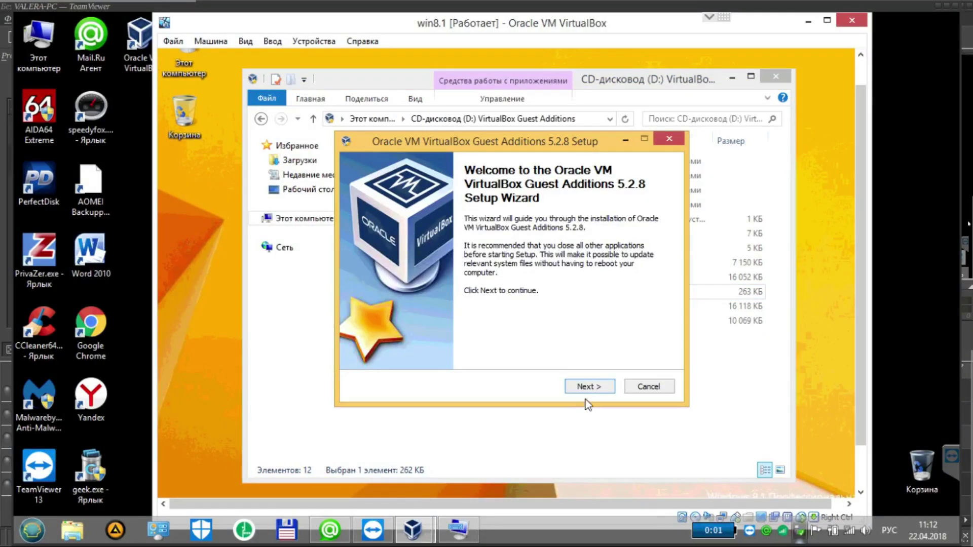
- Install Guest Additions 5.2.8 with default folder and components, trust the Oracle driver, and reboot
click(584, 386)
click(595, 385)
click(595, 386)
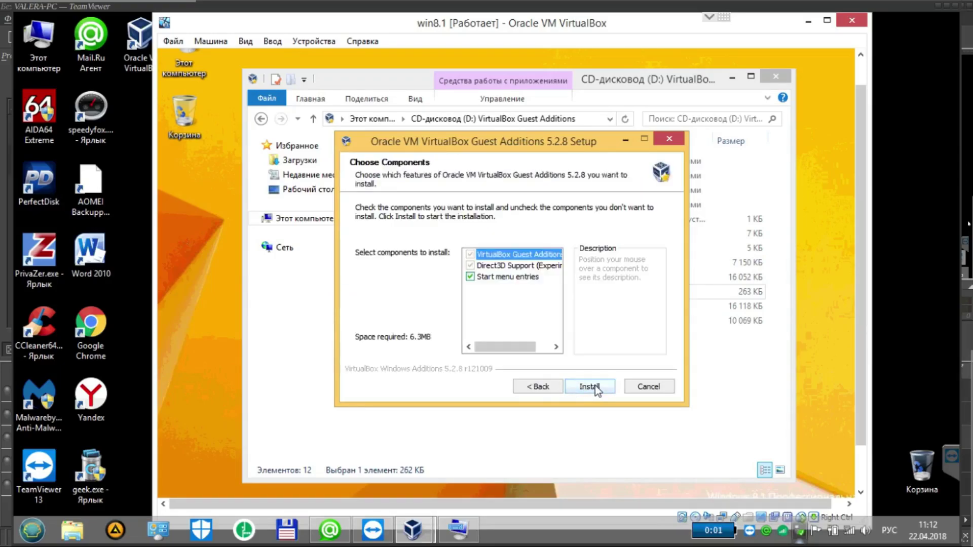
click(595, 385)
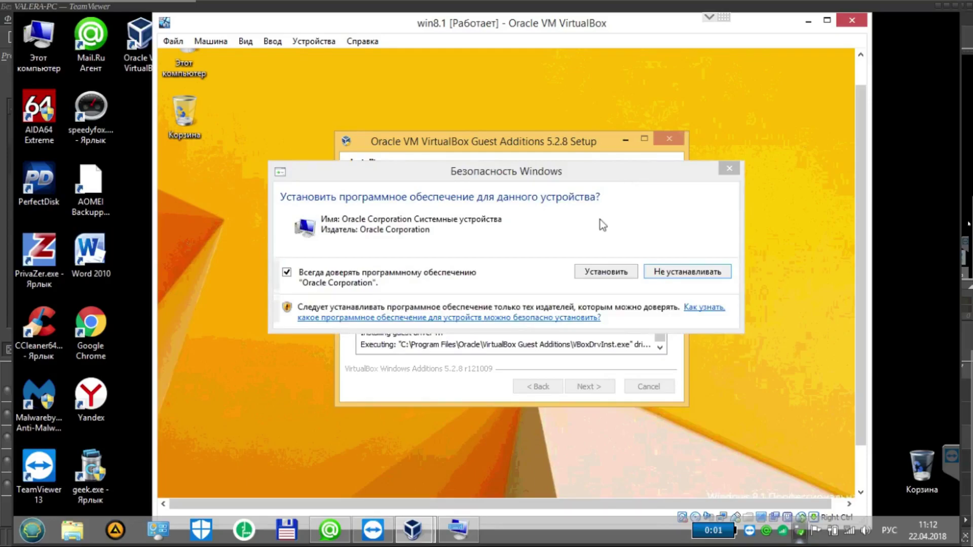
click(606, 272)
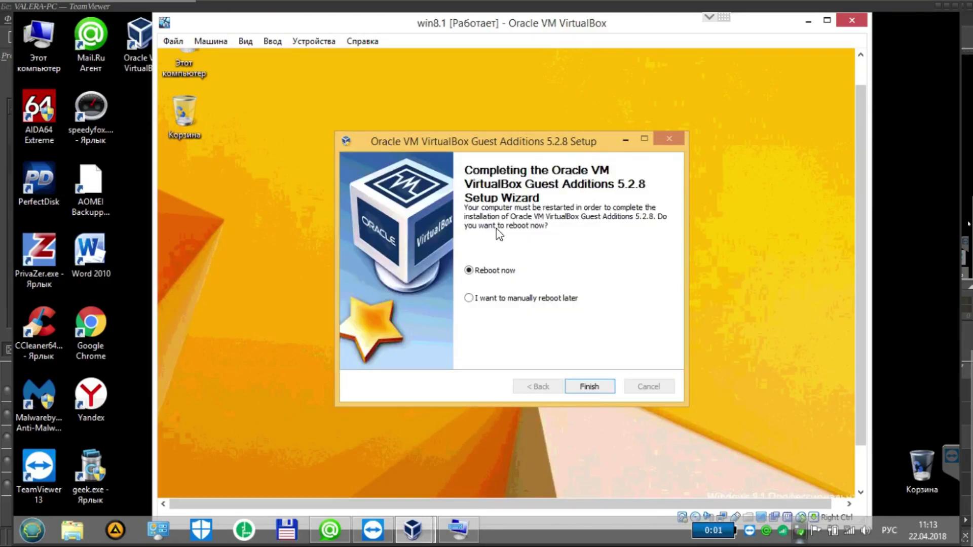
click(585, 387)
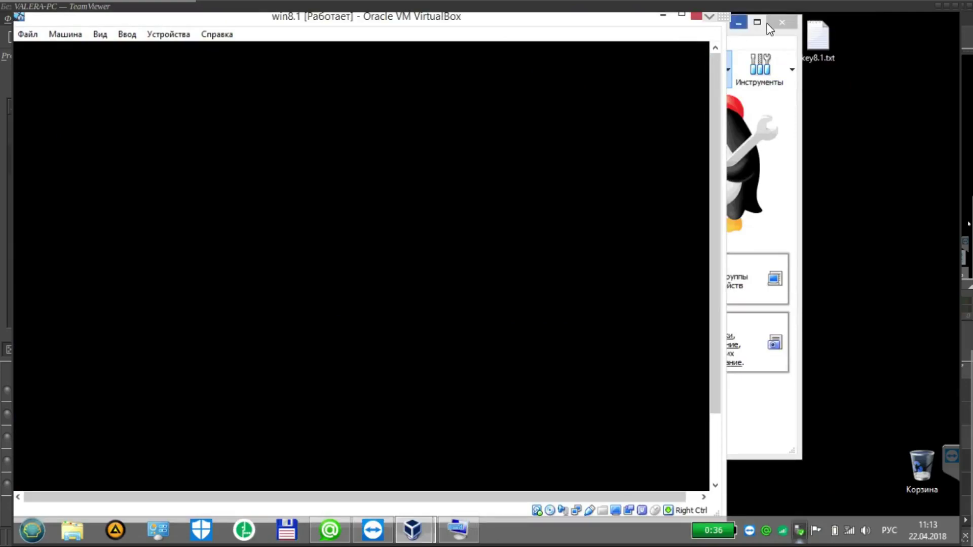
- Close the leftover host window and dismiss the View menu unchanged
click(774, 24)
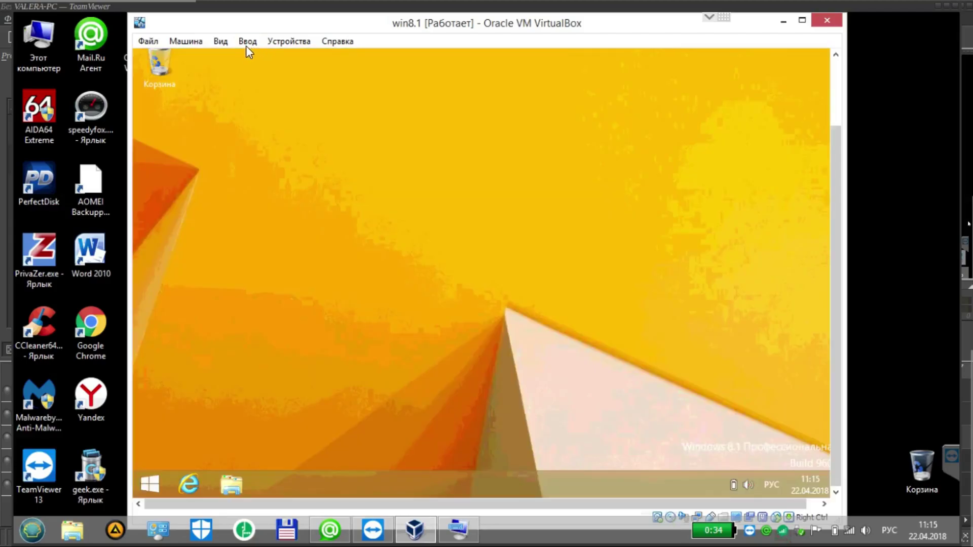
click(221, 42)
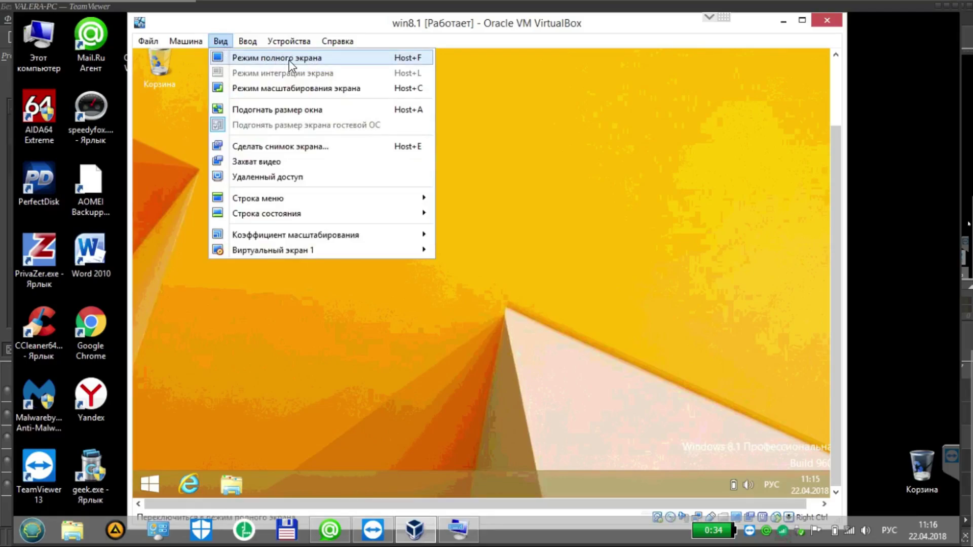
click(723, 55)
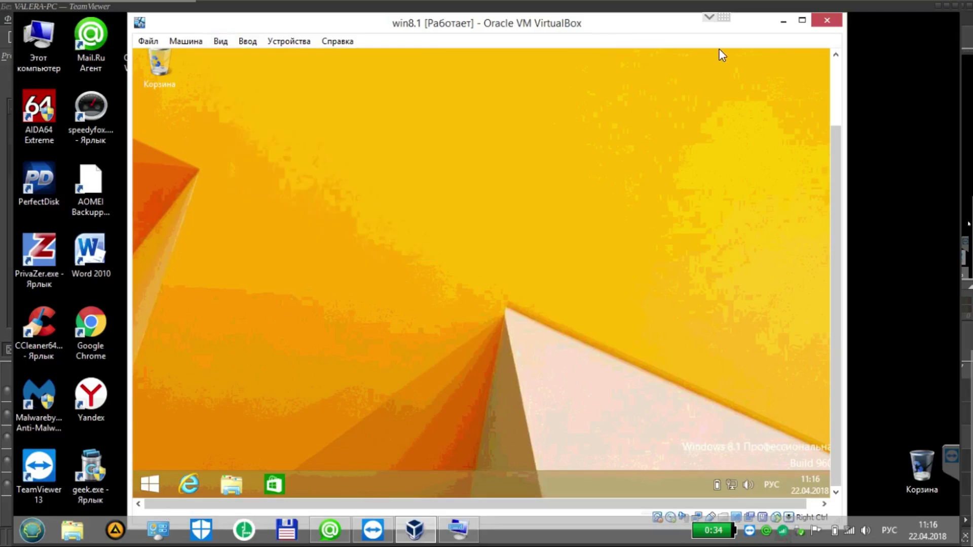
- Maximize the VM window so the guest desktop resizes to fill it
click(802, 21)
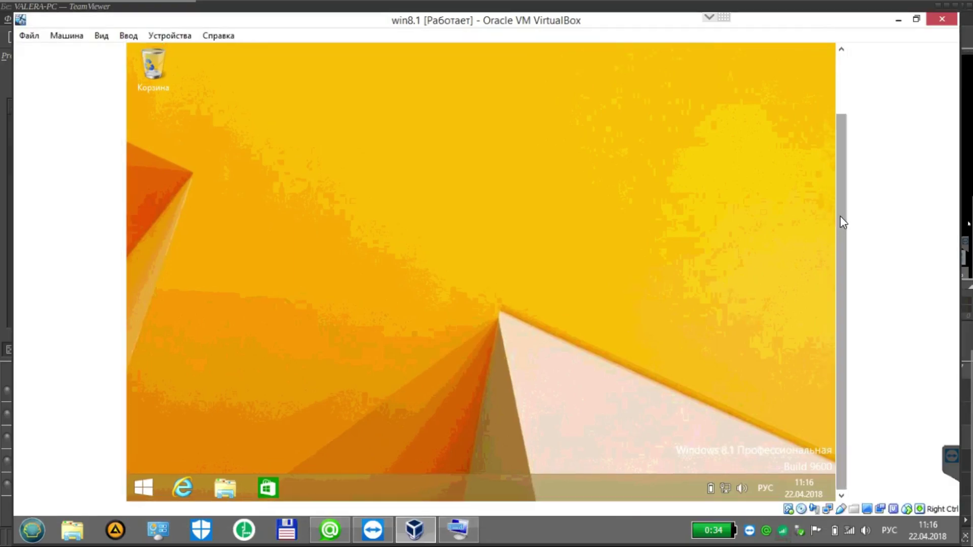
drag(839, 208, 839, 114)
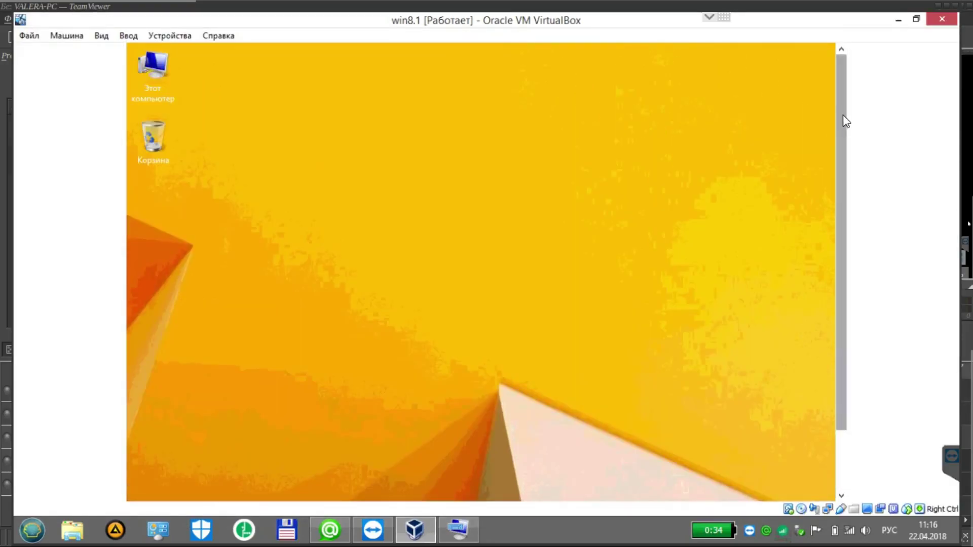
scroll(845, 152, down, 3)
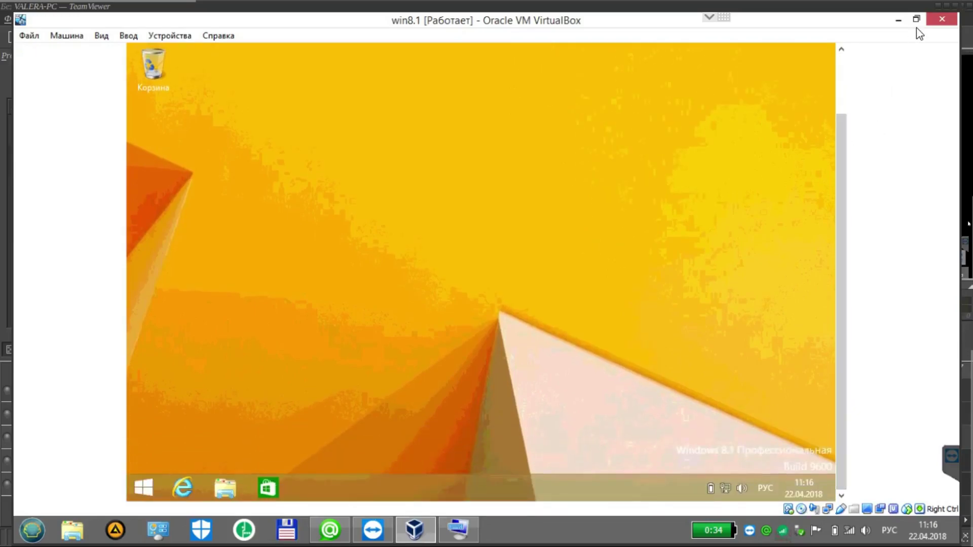
click(916, 20)
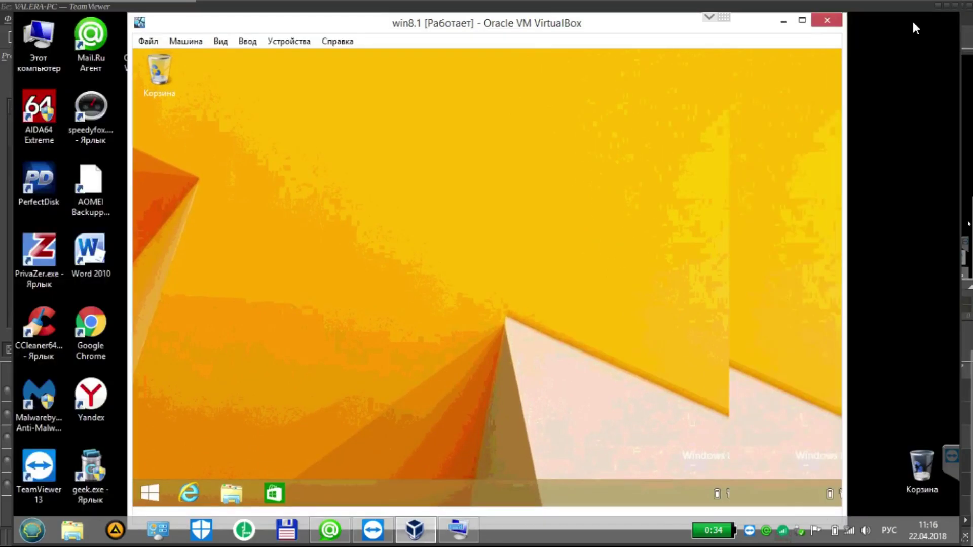
click(799, 21)
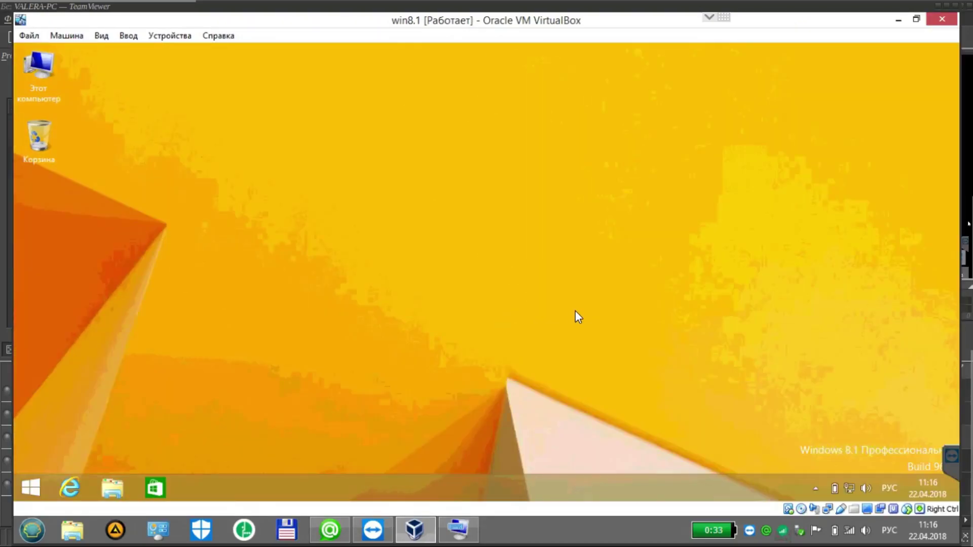
- Switch the virtual machine to full-screen mode and pin the mini-toolbar
right_click(479, 225)
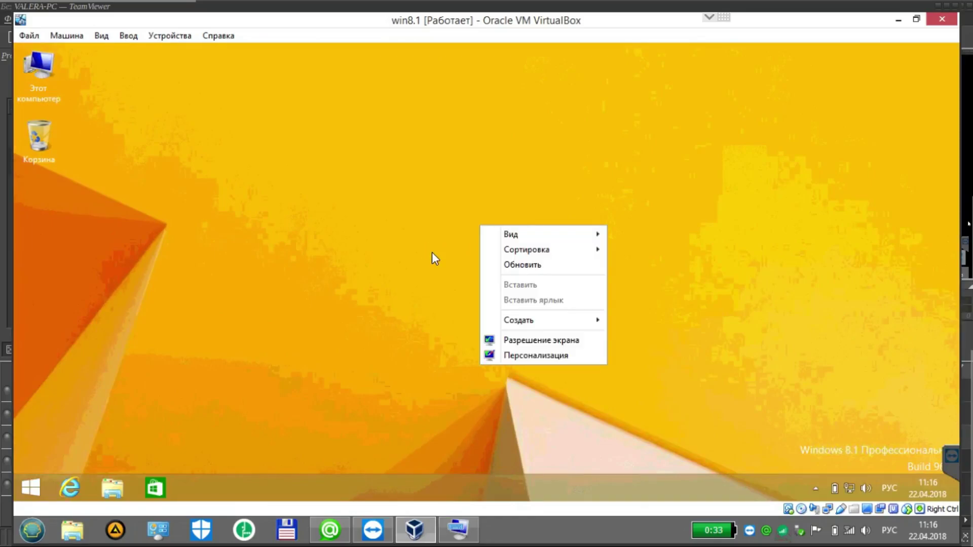
click(431, 251)
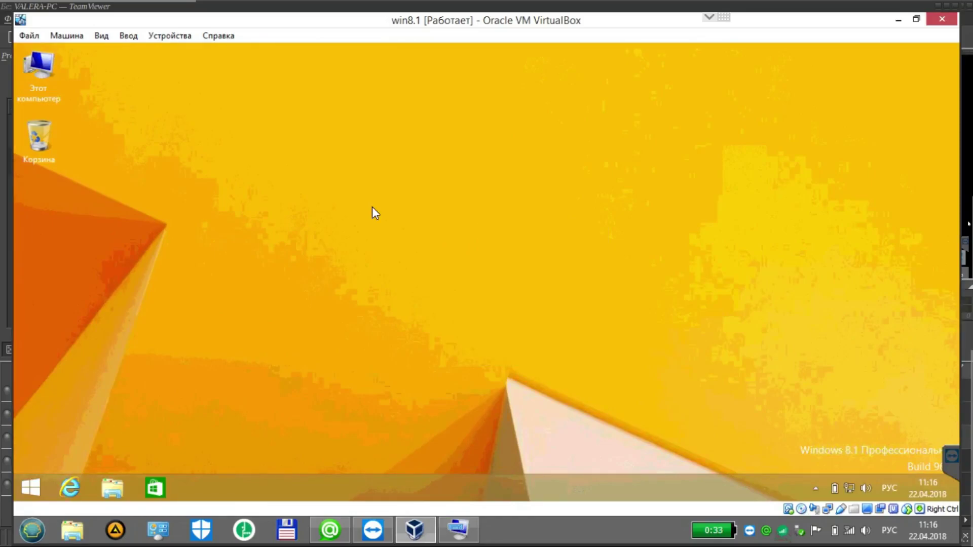
click(102, 34)
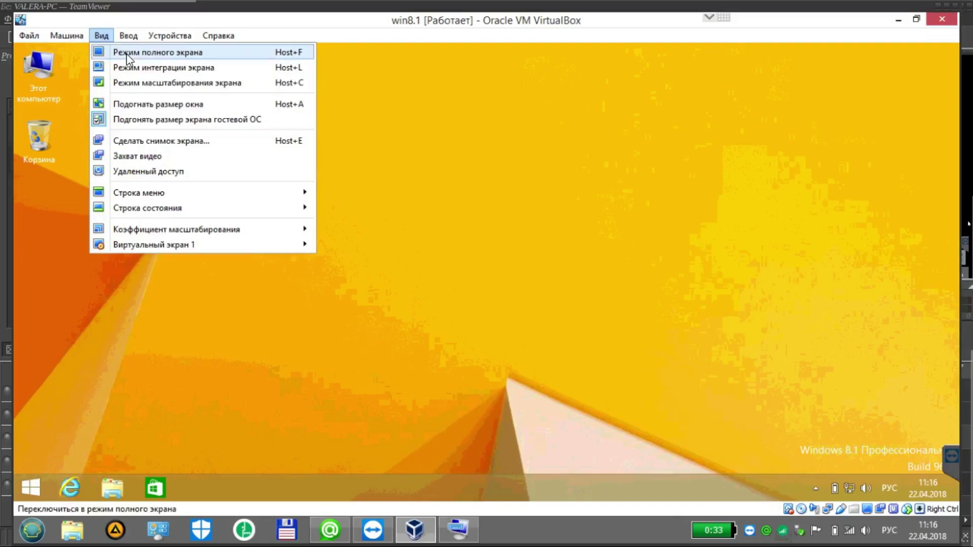
click(126, 53)
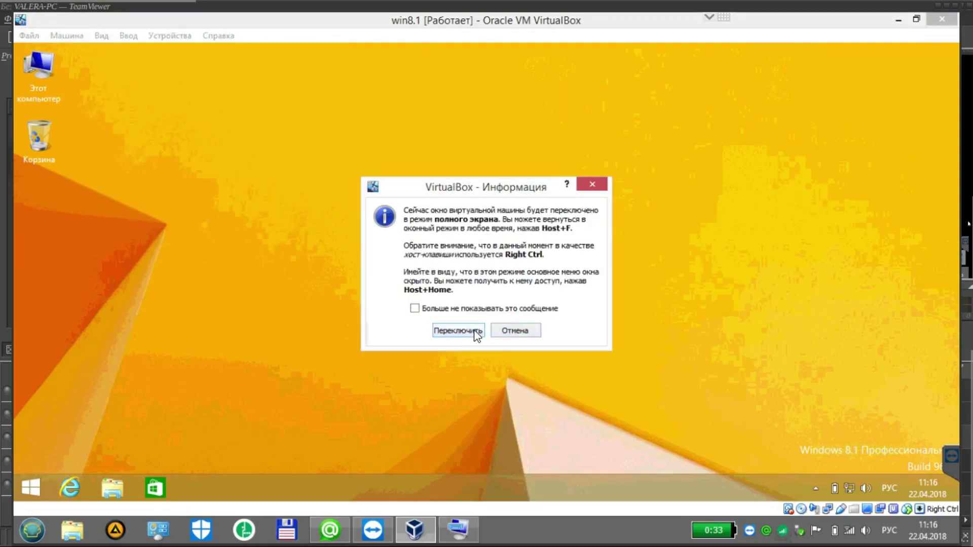
click(475, 331)
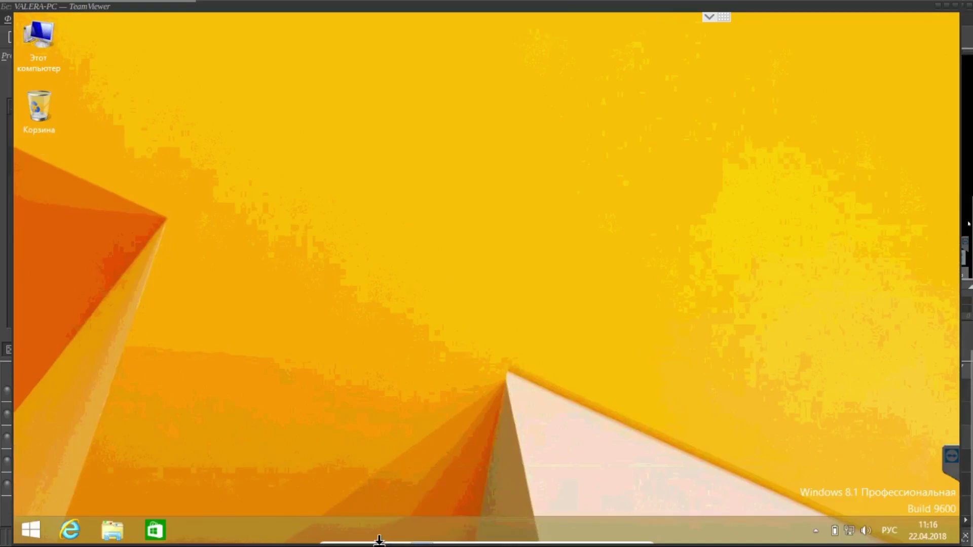
mouse_move(373, 539)
click(328, 536)
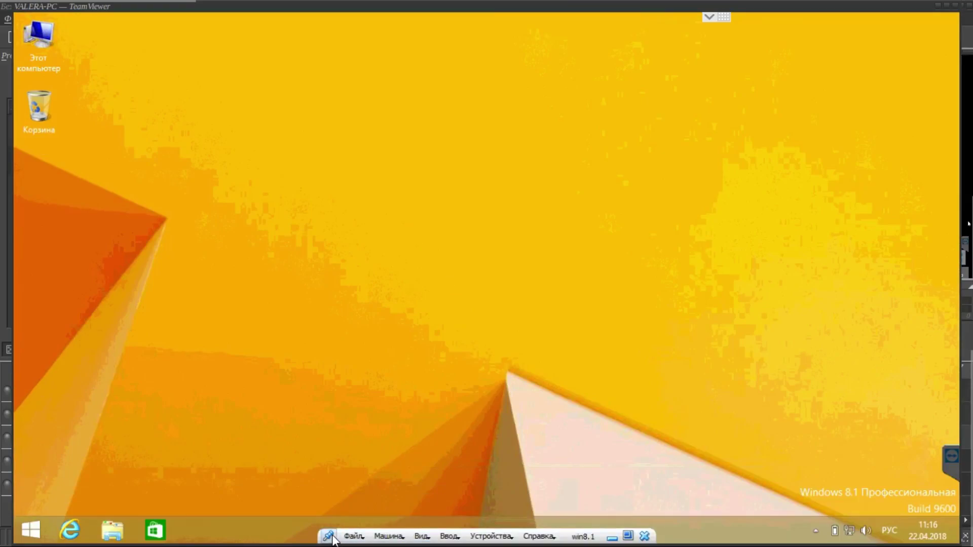
- Leave full screen and return the VM to windowed mode
right_click(290, 129)
click(658, 449)
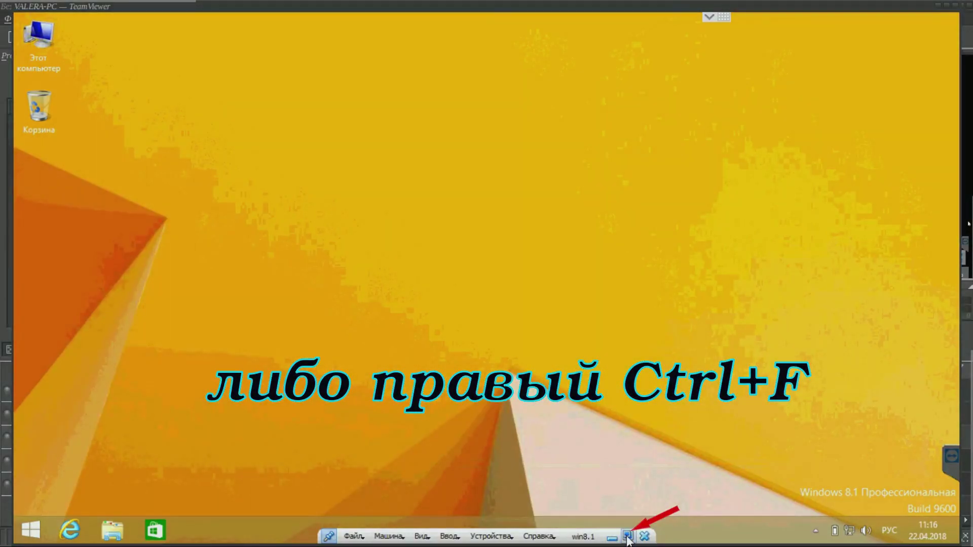
click(627, 536)
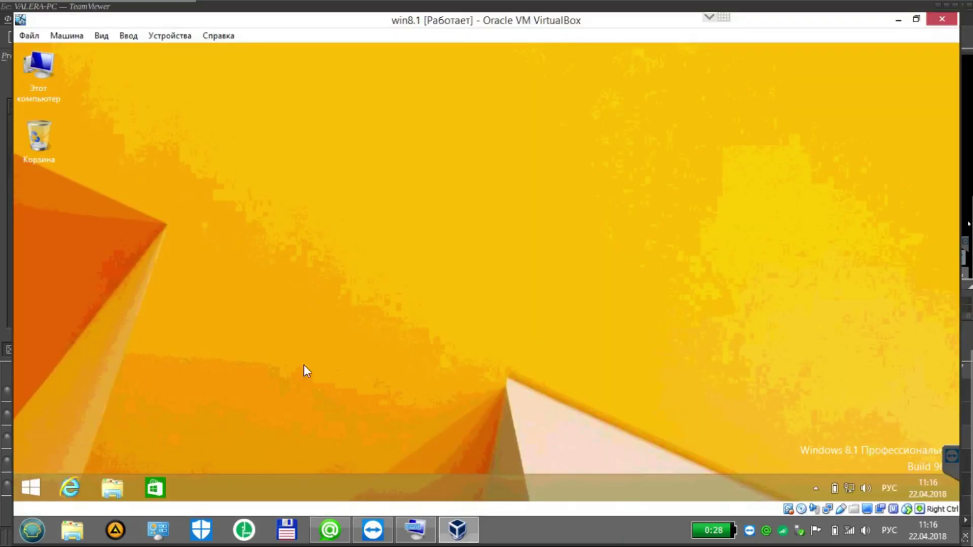
- Shut down Windows 8.1 from the Start button's power-user menu
right_click(30, 474)
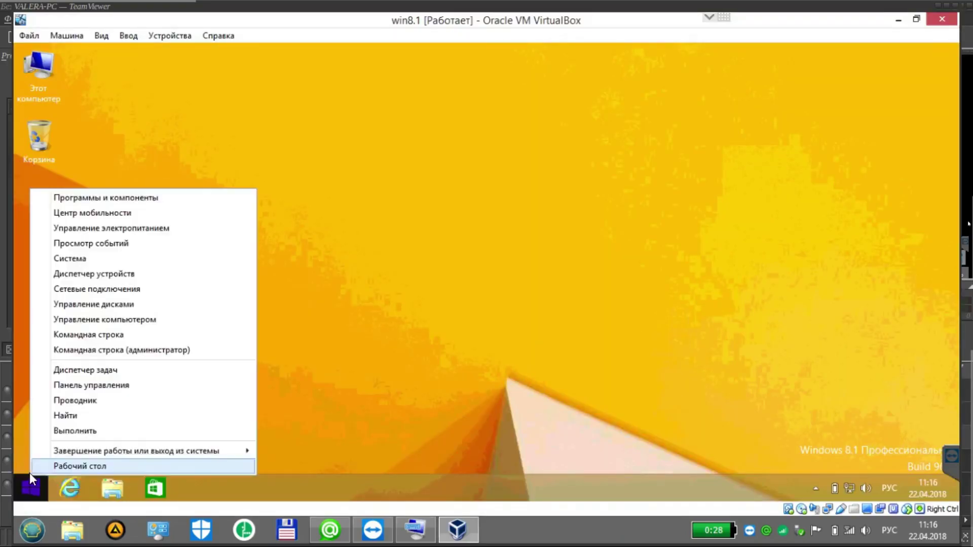
mouse_move(253, 453)
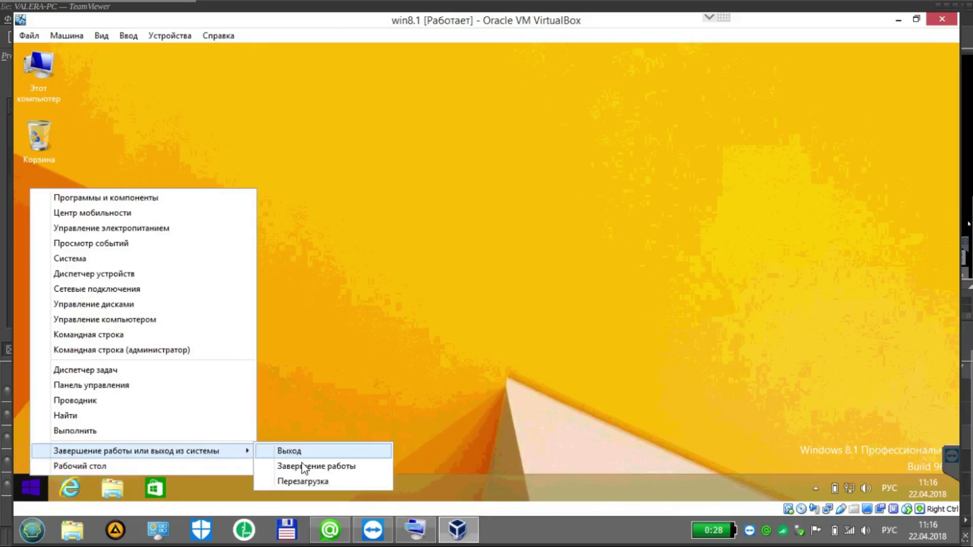
click(305, 466)
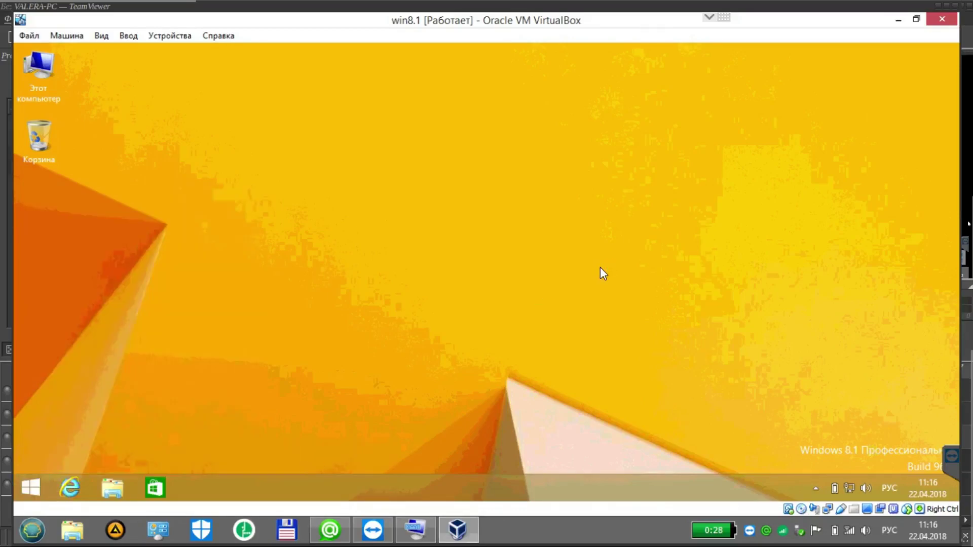